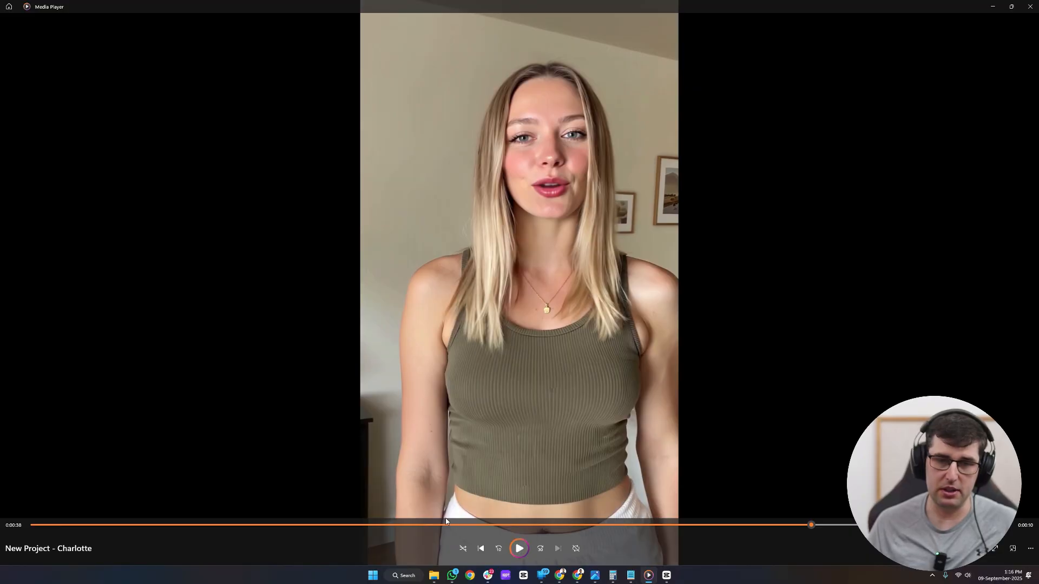
- Jump back to about 0:19 in the Charlotte project video and play it from there
{"action": "left_click", "coordinate": [431, 524]}
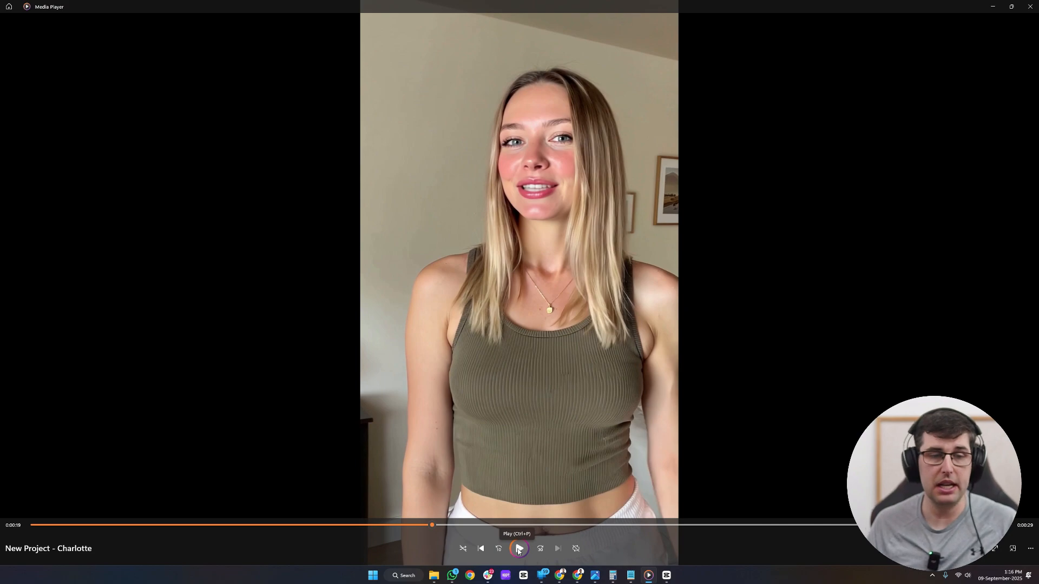
{"action": "left_click", "coordinate": [518, 550]}
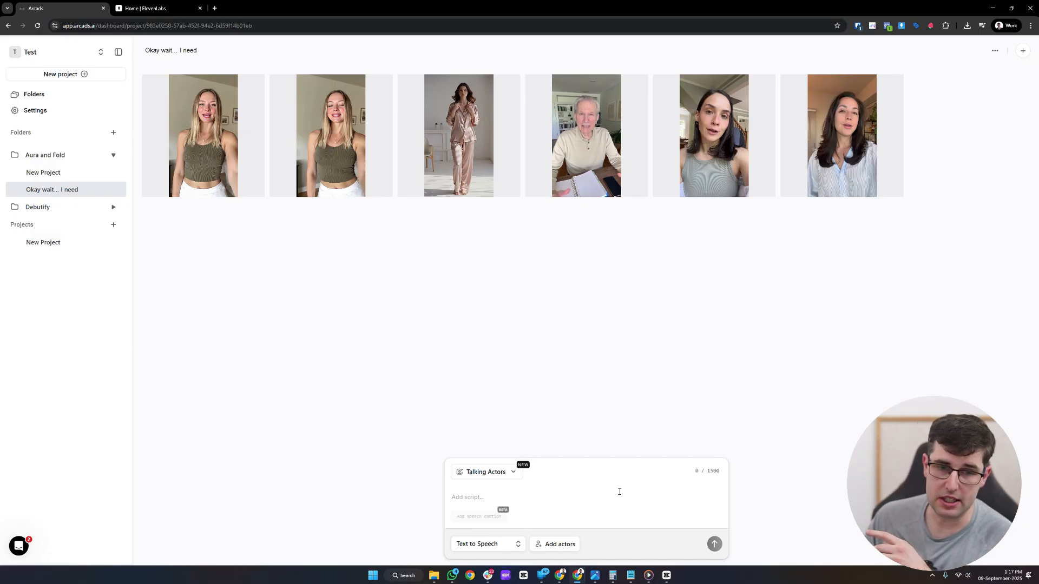
- Review the content types that can be generated, including the Scenes and Show Your App previews
{"action": "left_click", "coordinate": [498, 473]}
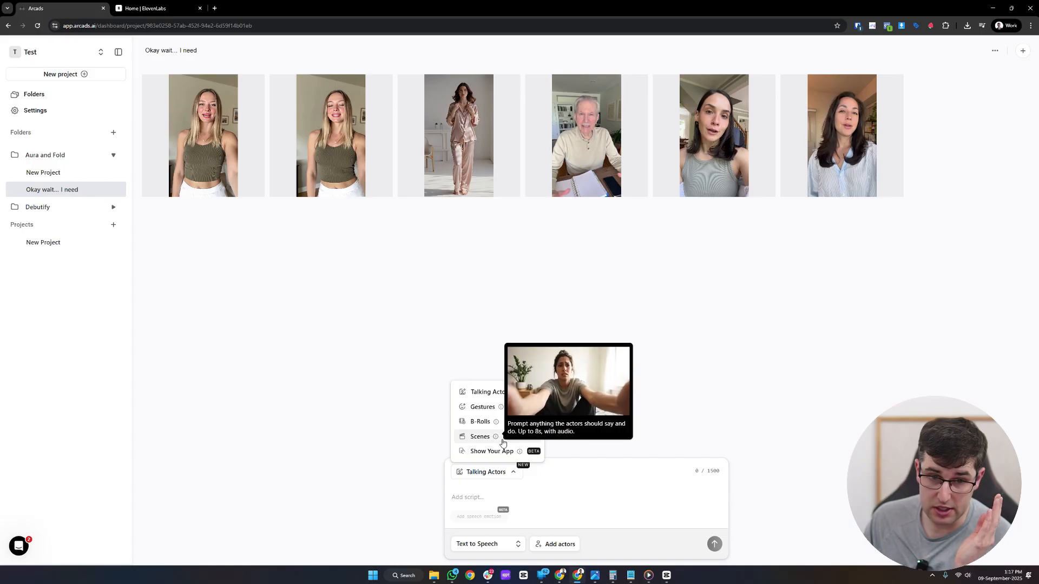
{"action": "mouse_move", "coordinate": [520, 452]}
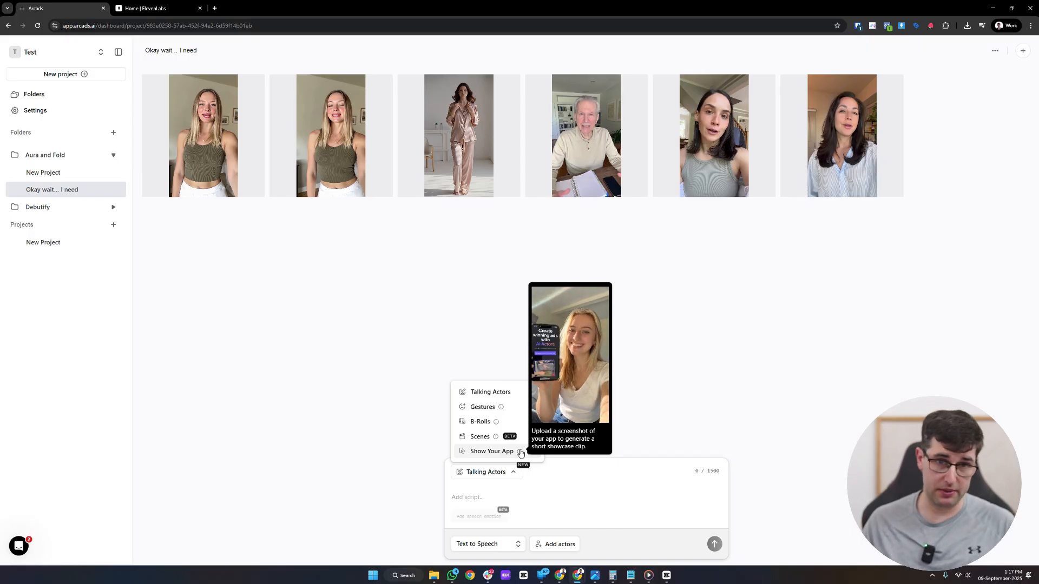
{"action": "left_click", "coordinate": [381, 268]}
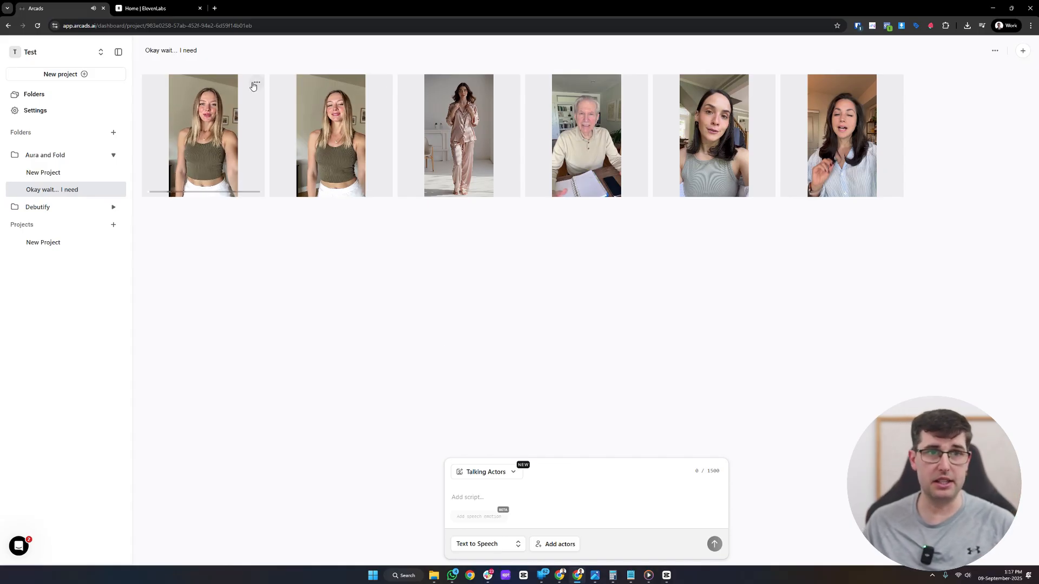
- Open the actor picker and filter the actors by the Bathrobe accessory alone, without the Home situation filter
{"action": "left_click", "coordinate": [541, 546]}
{"action": "scroll", "coordinate": [300, 294], "scroll_direction": "down", "scroll_amount": 4}
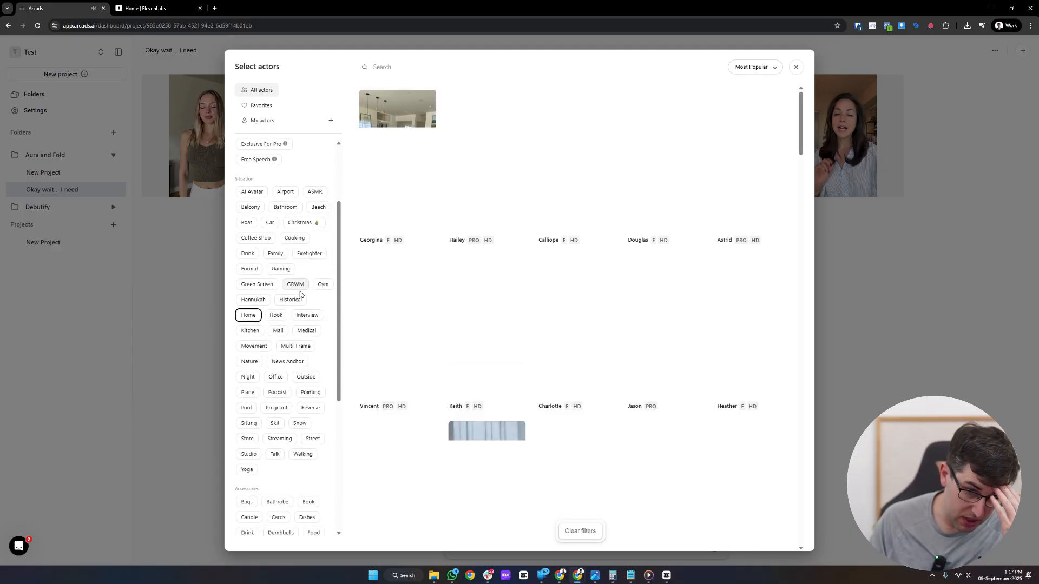
{"action": "scroll", "coordinate": [300, 294], "scroll_direction": "down", "scroll_amount": 3}
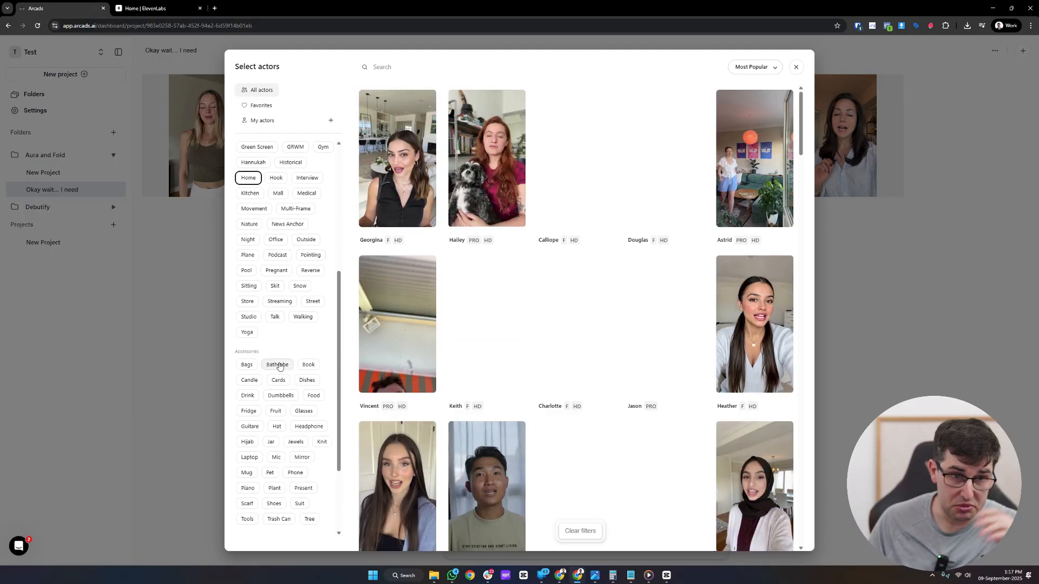
{"action": "left_click", "coordinate": [279, 366]}
{"action": "left_click", "coordinate": [249, 177]}
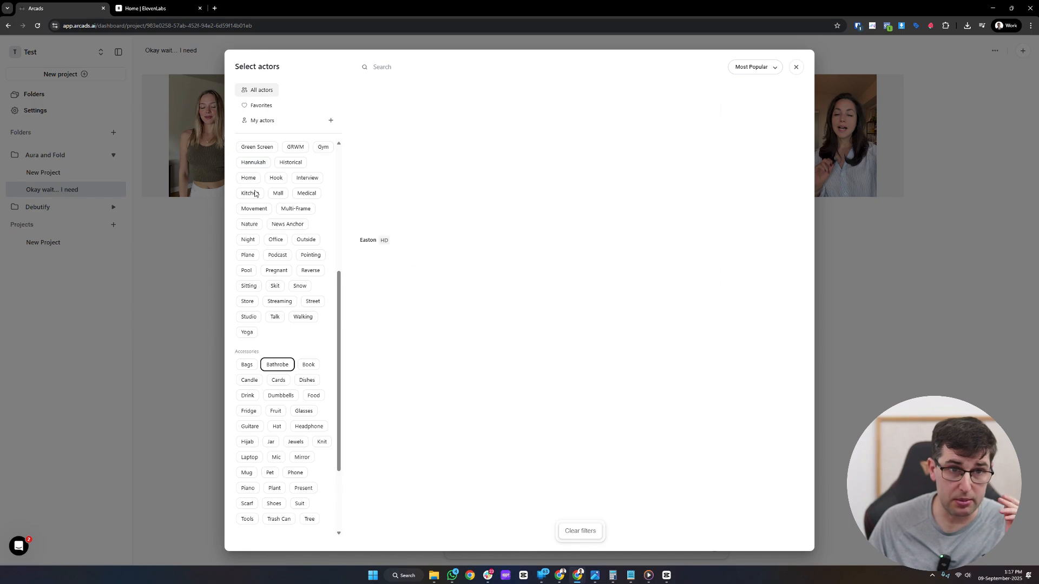
- Clear the Bathrobe filter and look through the available situation, accessory, emotion and skin tone filters
{"action": "scroll", "coordinate": [254, 194], "scroll_direction": "up", "scroll_amount": 2}
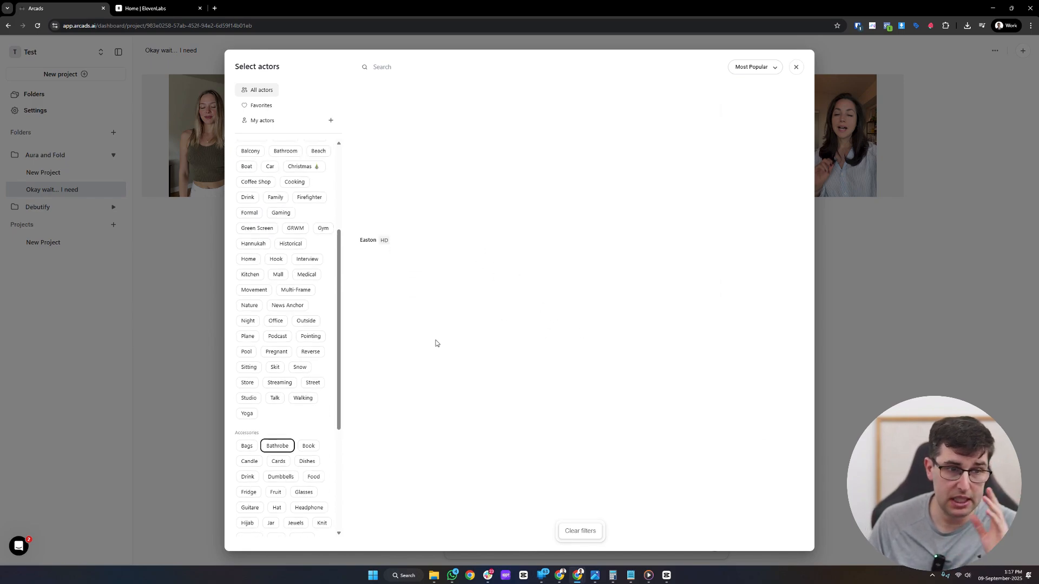
{"action": "scroll", "coordinate": [280, 346], "scroll_direction": "down", "scroll_amount": 3}
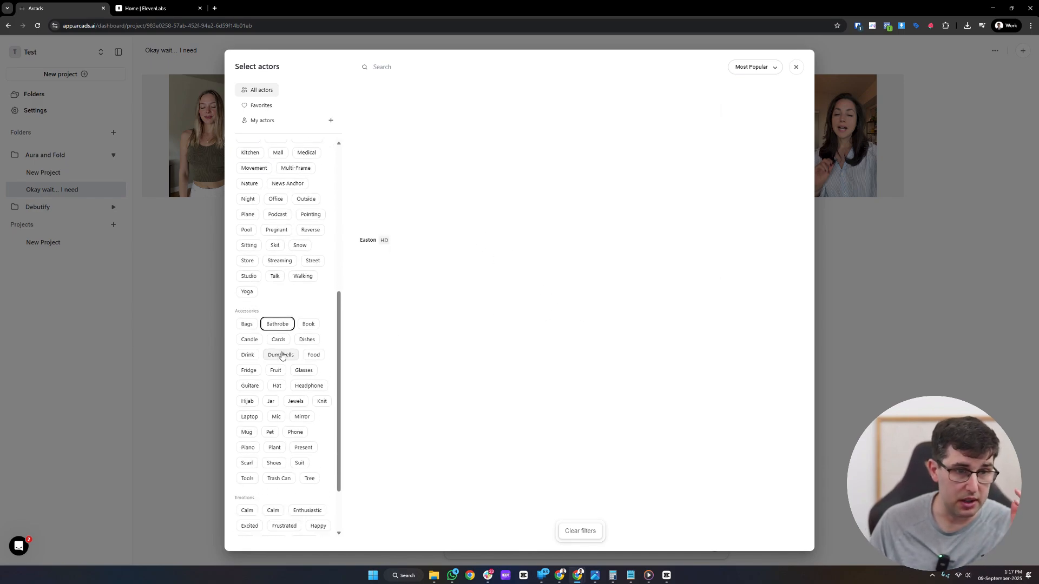
{"action": "left_click", "coordinate": [278, 324]}
{"action": "scroll", "coordinate": [292, 335], "scroll_direction": "up", "scroll_amount": 4}
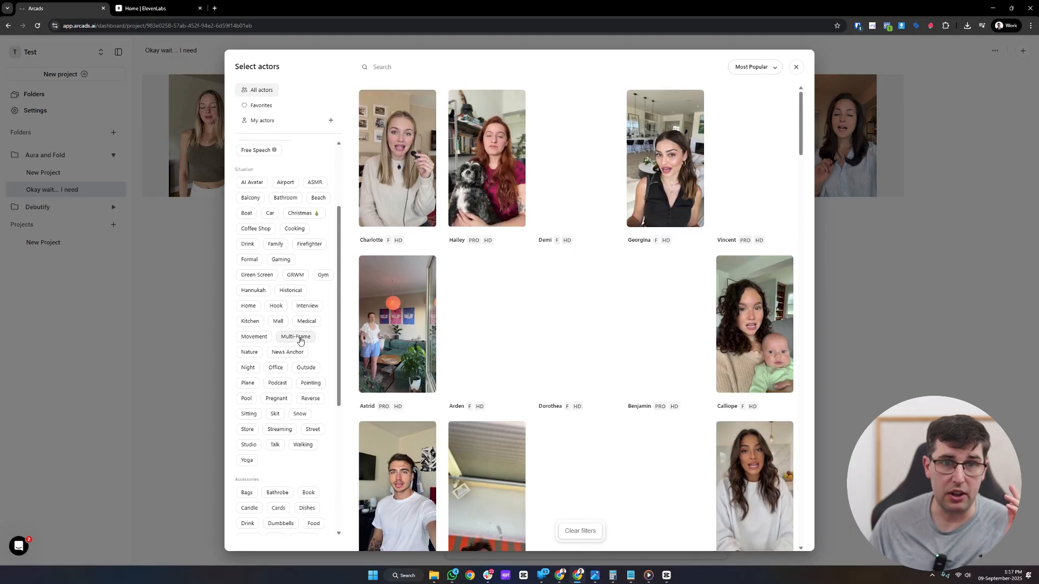
{"action": "scroll", "coordinate": [300, 340], "scroll_direction": "down", "scroll_amount": 2}
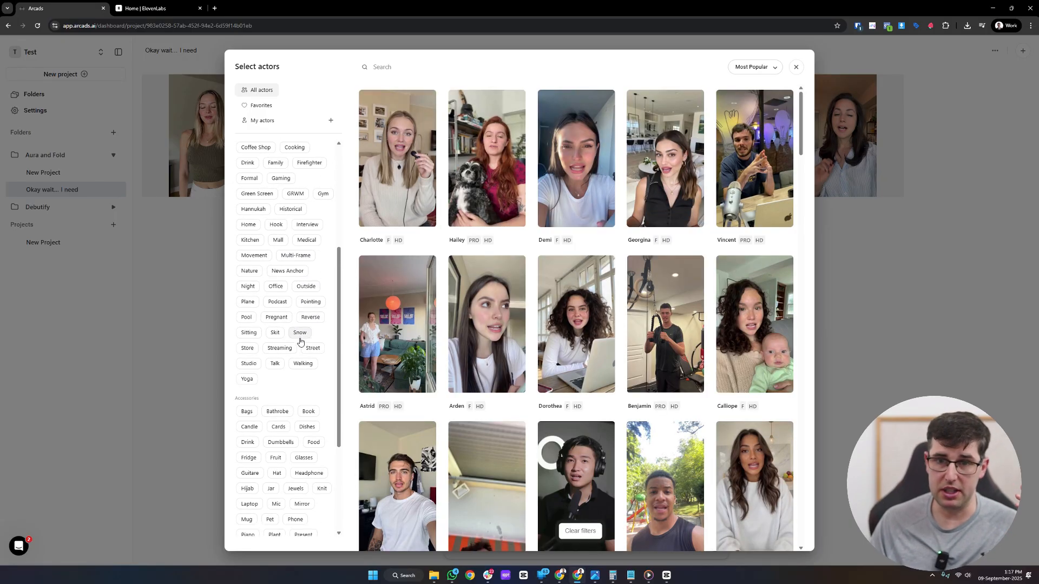
{"action": "scroll", "coordinate": [300, 341], "scroll_direction": "down", "scroll_amount": 4}
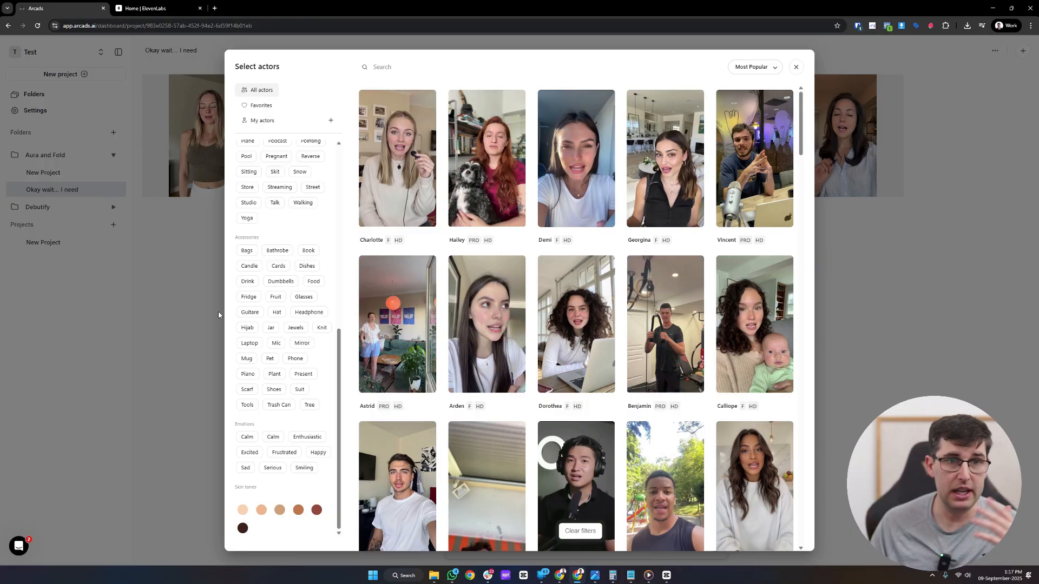
{"action": "scroll", "coordinate": [248, 306], "scroll_direction": "up", "scroll_amount": 4}
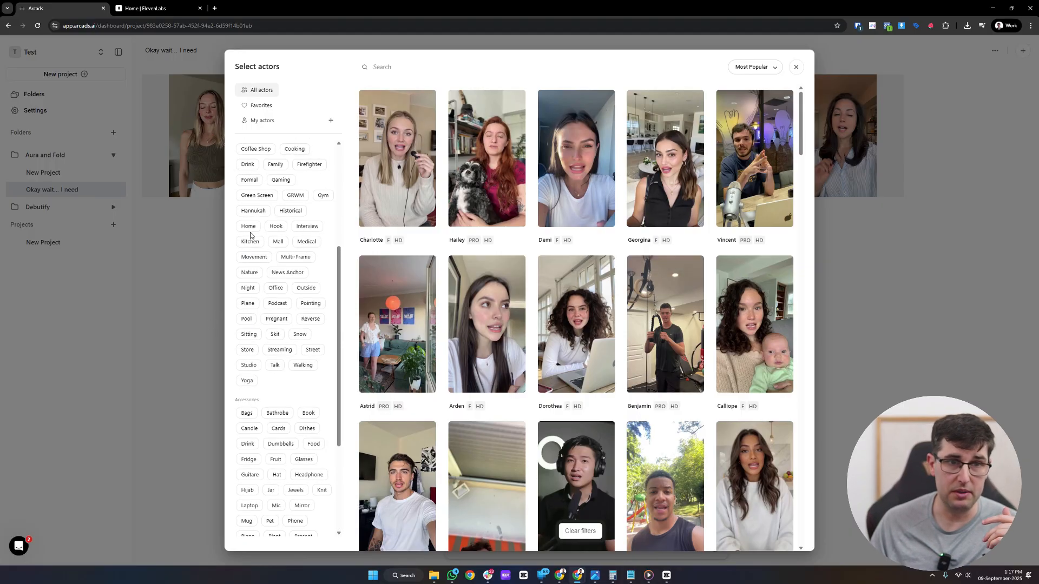
- Filter the actors by the Home situation and the Young Adult age group, and close the actor picker
{"action": "left_click", "coordinate": [248, 223]}
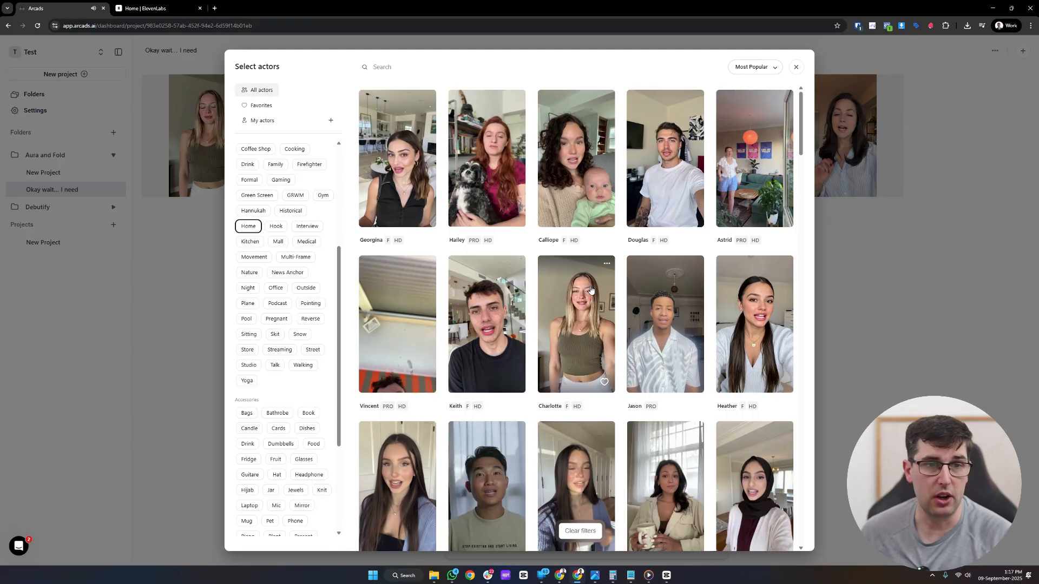
{"action": "scroll", "coordinate": [281, 243], "scroll_direction": "up", "scroll_amount": 4}
{"action": "left_click", "coordinate": [273, 189]}
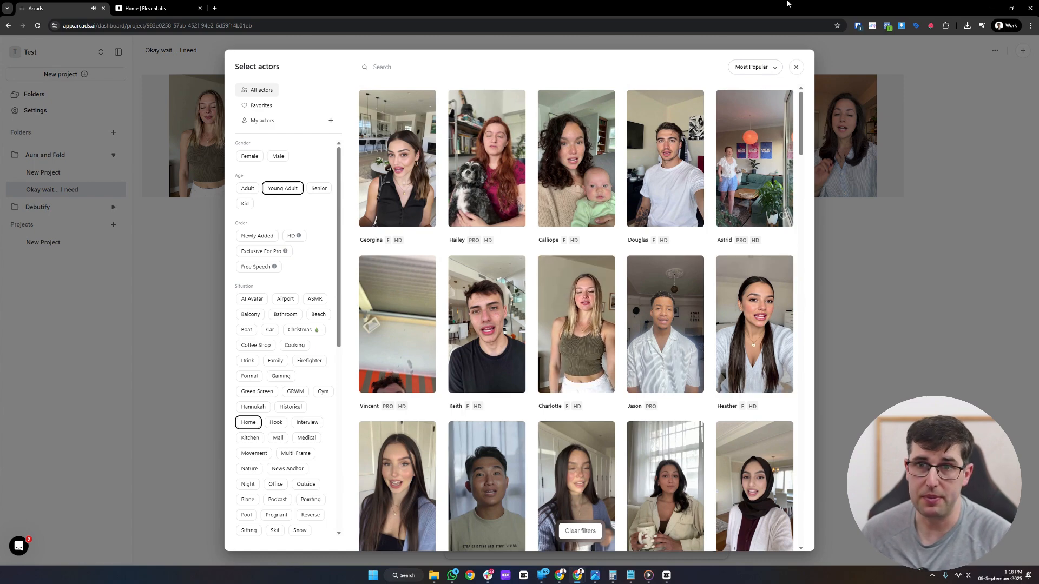
{"action": "left_click", "coordinate": [796, 67]}
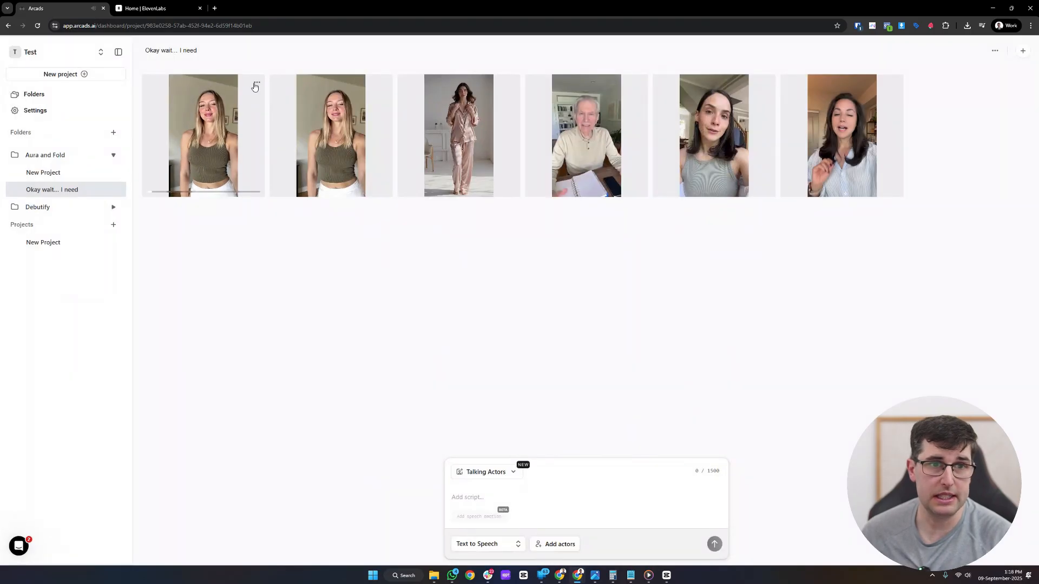
- View the first clip's options and bring up the list of content types for the script
{"action": "left_click", "coordinate": [253, 84]}
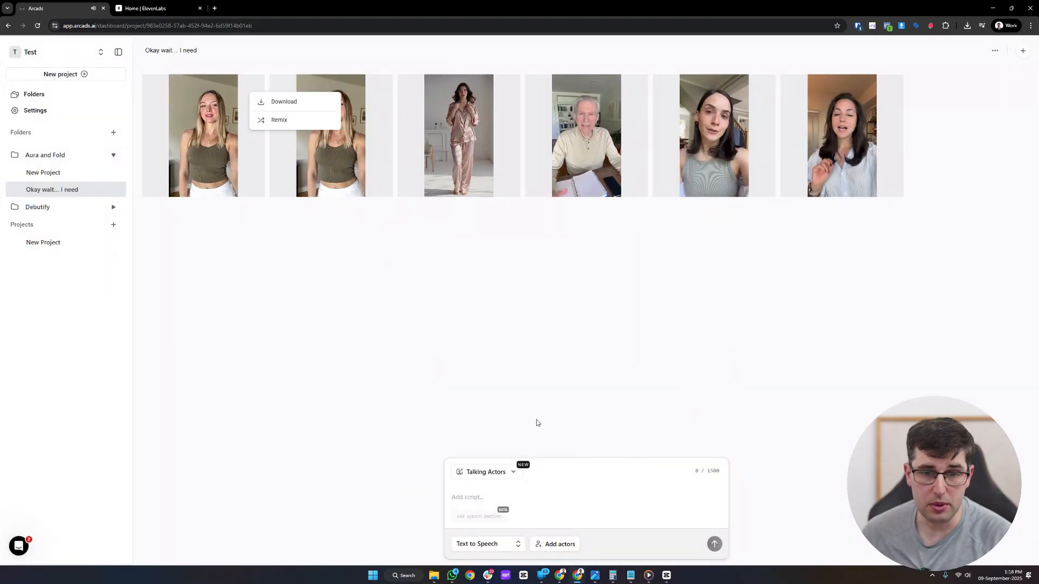
{"action": "left_click", "coordinate": [505, 479]}
{"action": "left_click", "coordinate": [504, 478]}
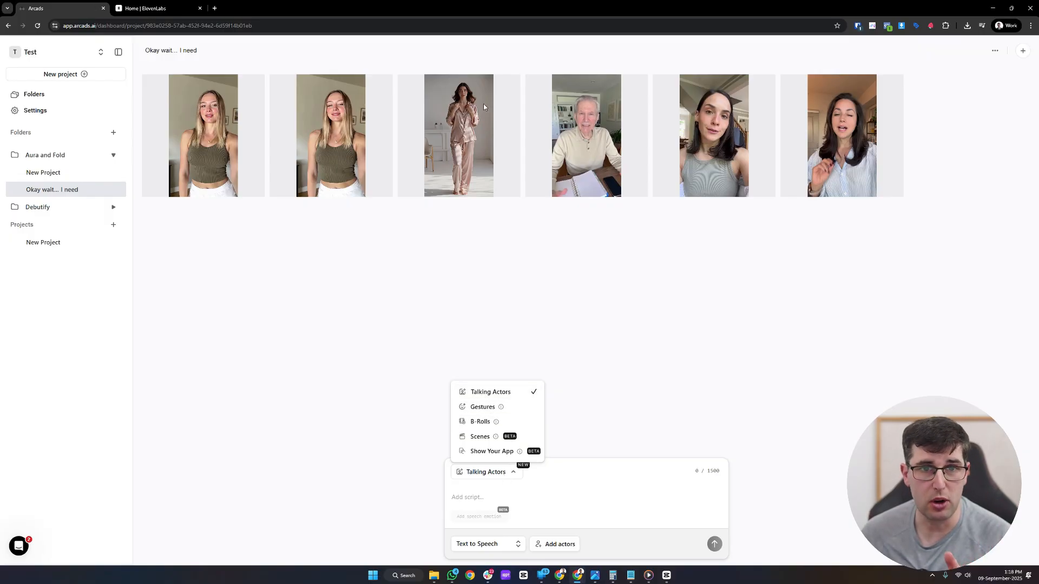
- Open the silk pajamas B-roll clip, play it, read its prompt and close the preview
{"action": "left_click", "coordinate": [462, 124]}
{"action": "left_click", "coordinate": [461, 132]}
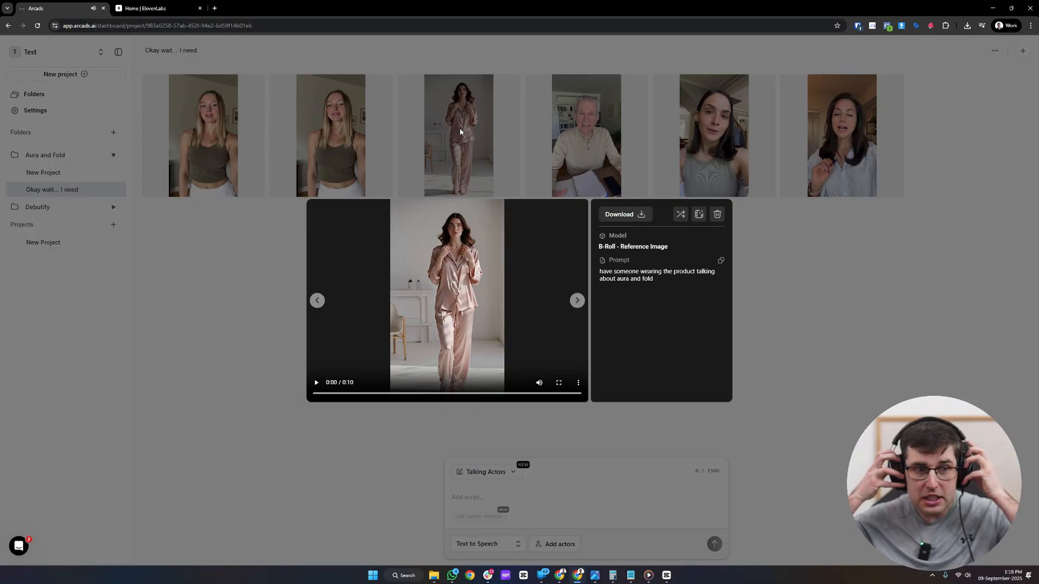
{"action": "left_click", "coordinate": [317, 382]}
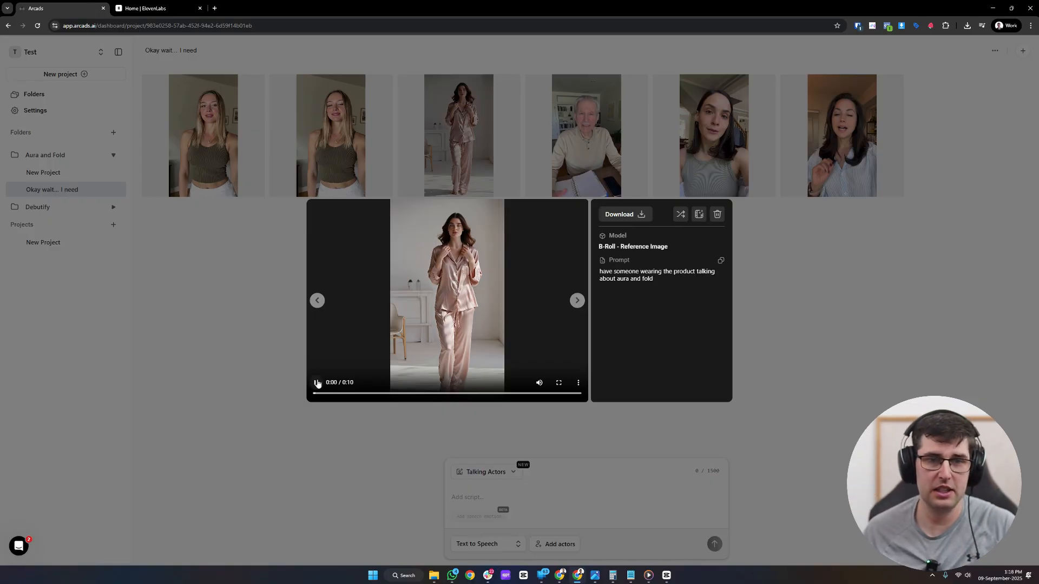
{"action": "left_click", "coordinate": [465, 279]}
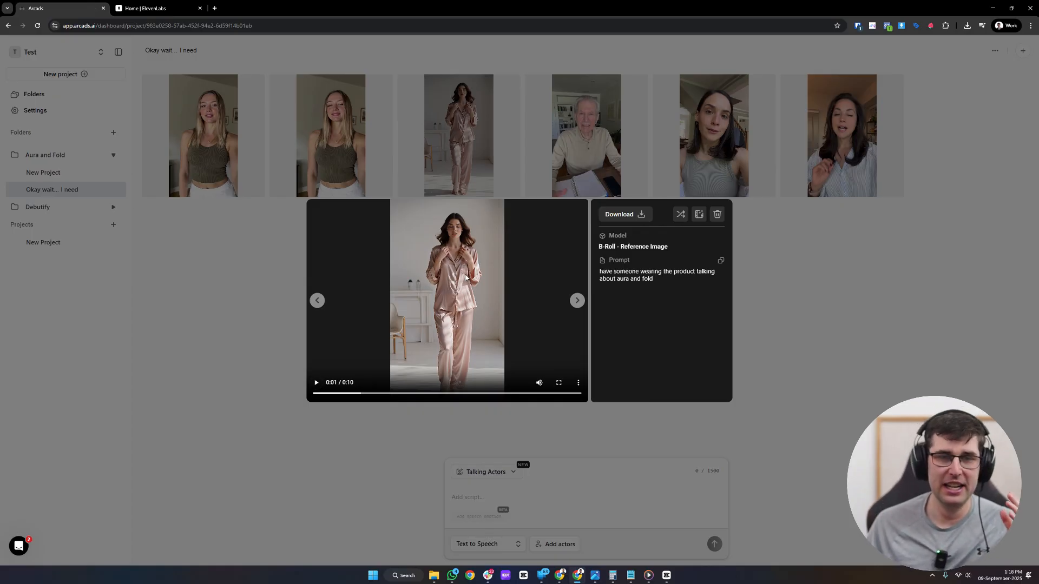
{"action": "left_click_drag", "start_coordinate": [627, 262], "coordinate": [606, 272]}
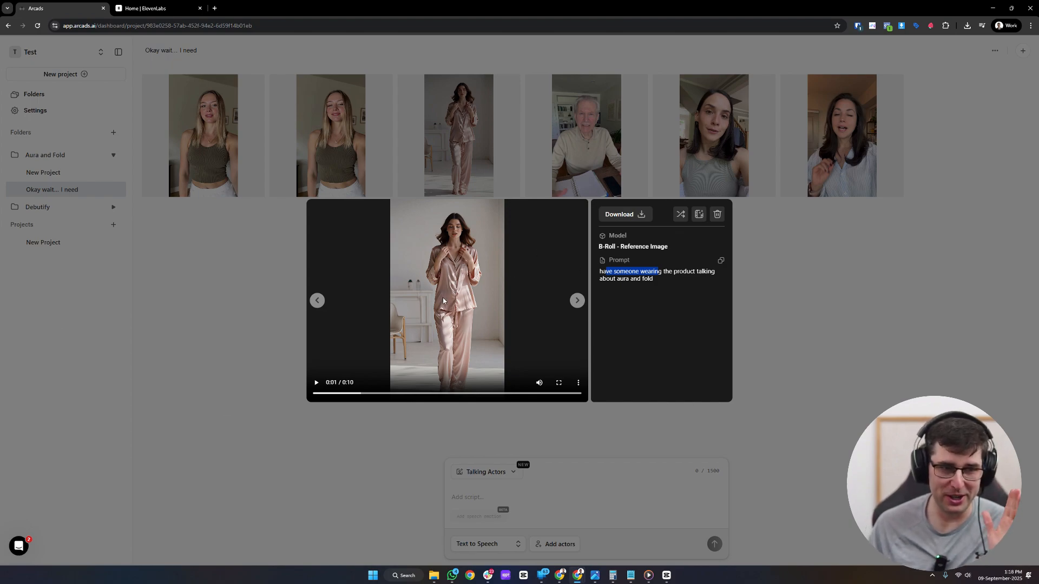
{"action": "left_click", "coordinate": [483, 292]}
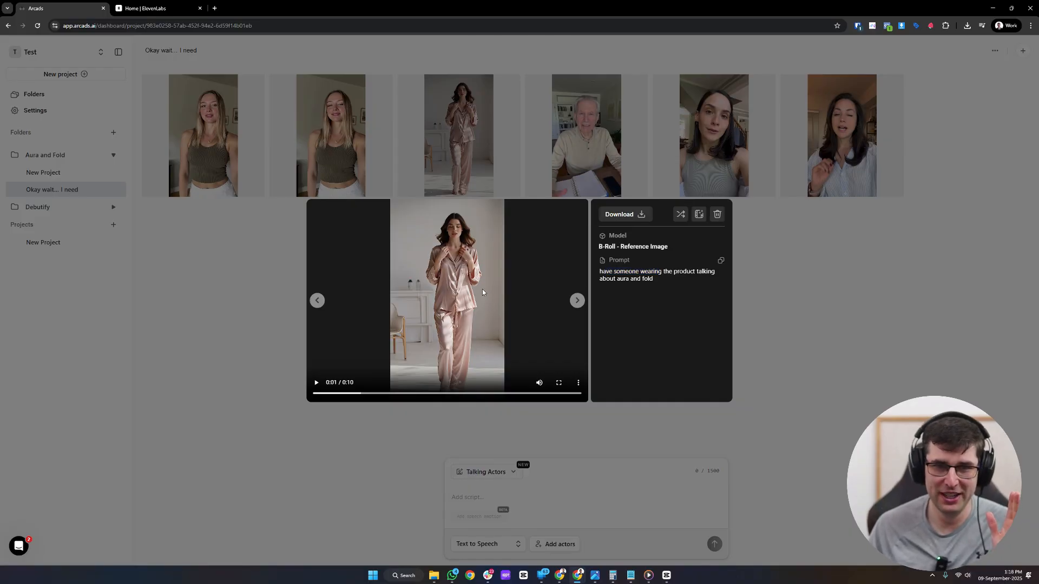
{"action": "left_click", "coordinate": [459, 307]}
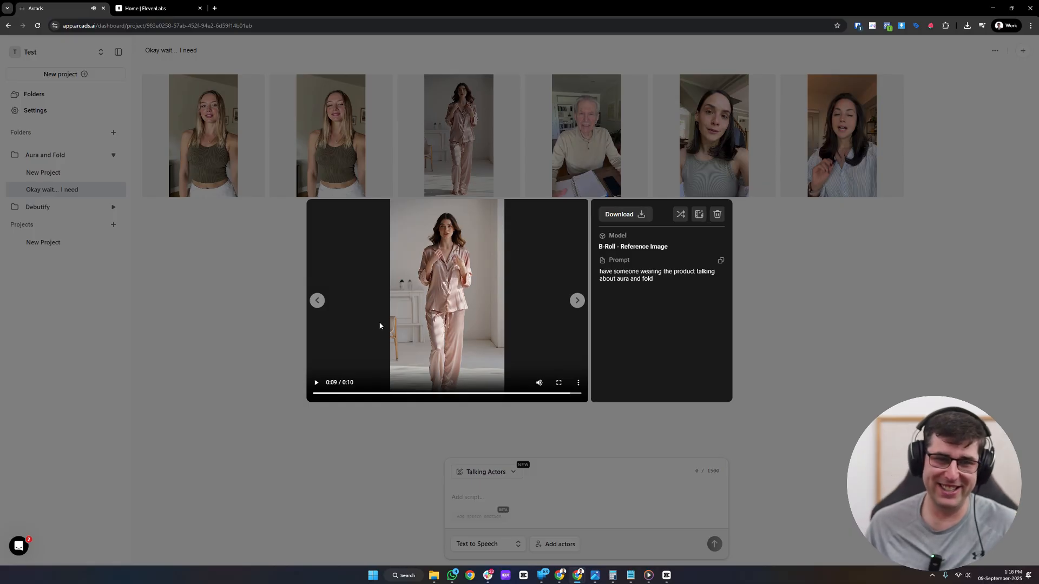
{"action": "left_click", "coordinate": [238, 298]}
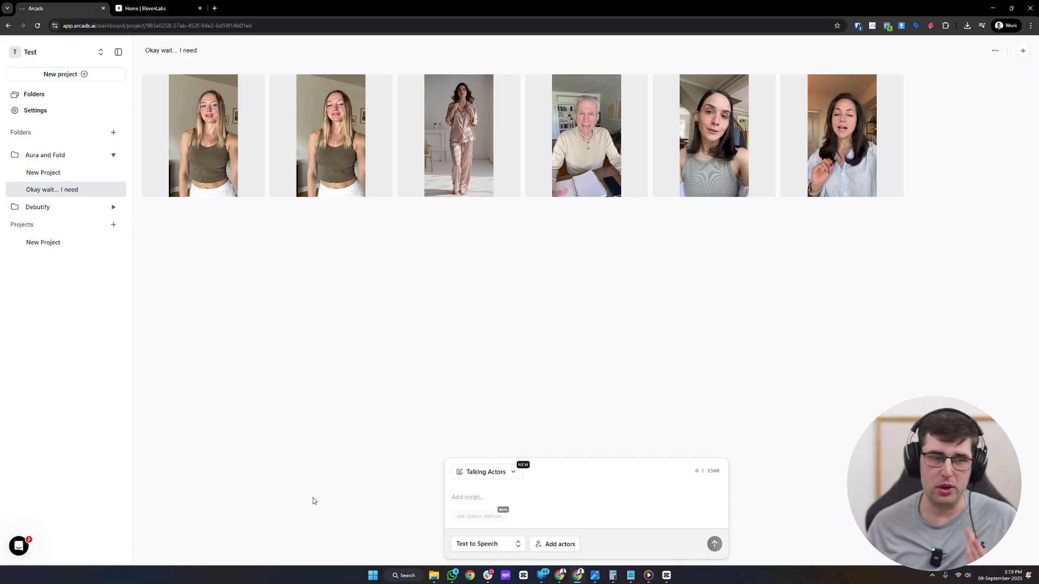
- Try selecting three of the filtered actors together for the Talking Actors script, and leave the picker without adding them
{"action": "left_click", "coordinate": [489, 474]}
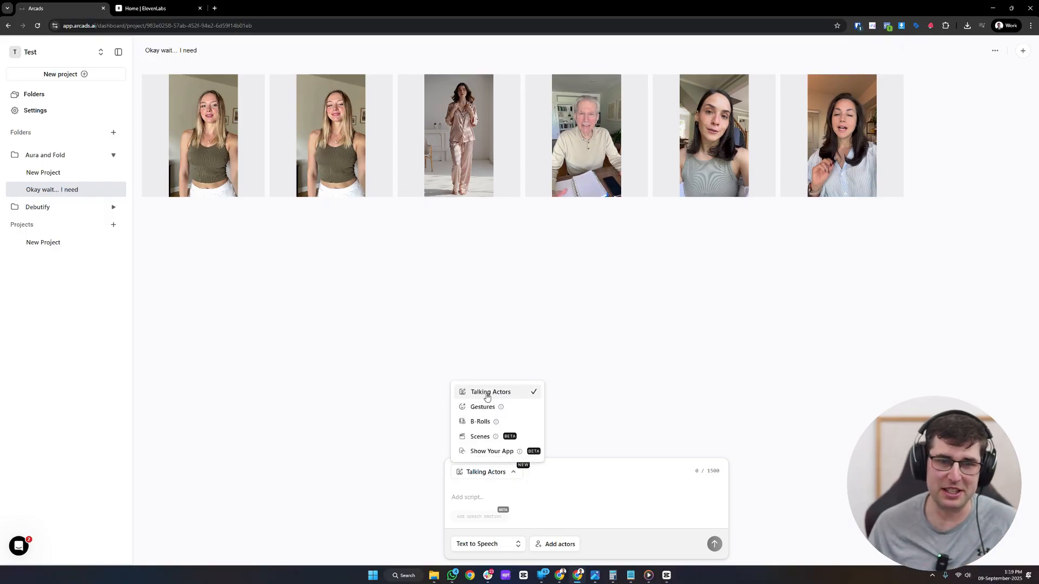
{"action": "left_click", "coordinate": [564, 541]}
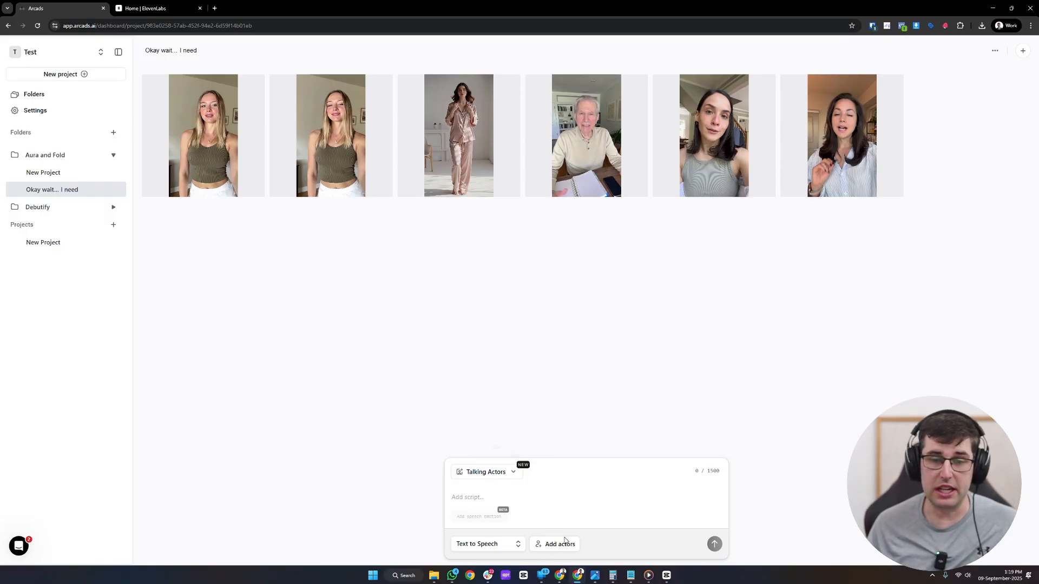
{"action": "left_click", "coordinate": [564, 542]}
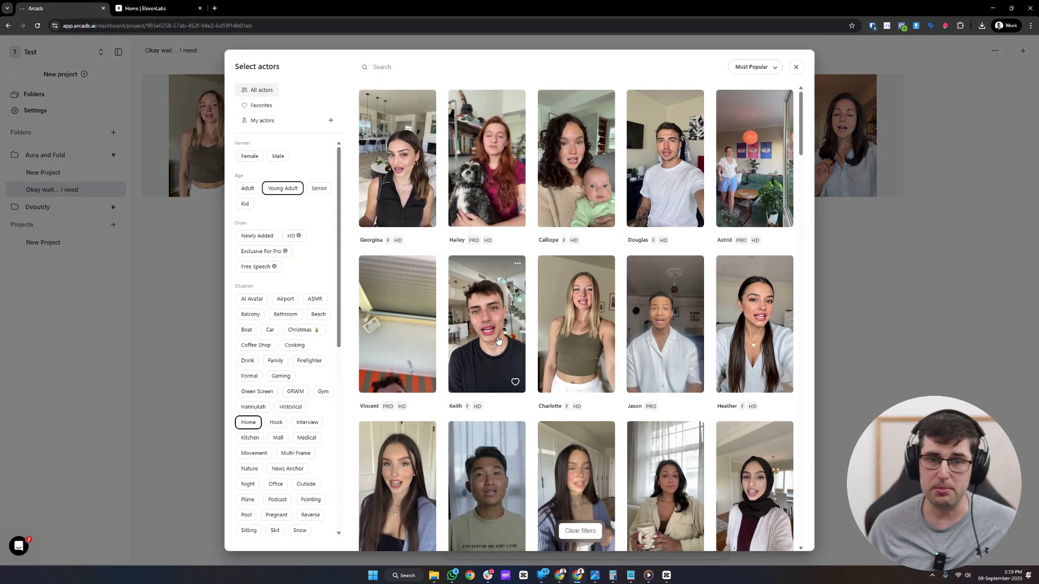
{"action": "left_click", "coordinate": [498, 340]}
{"action": "left_click", "coordinate": [544, 333]}
{"action": "left_click", "coordinate": [685, 307]}
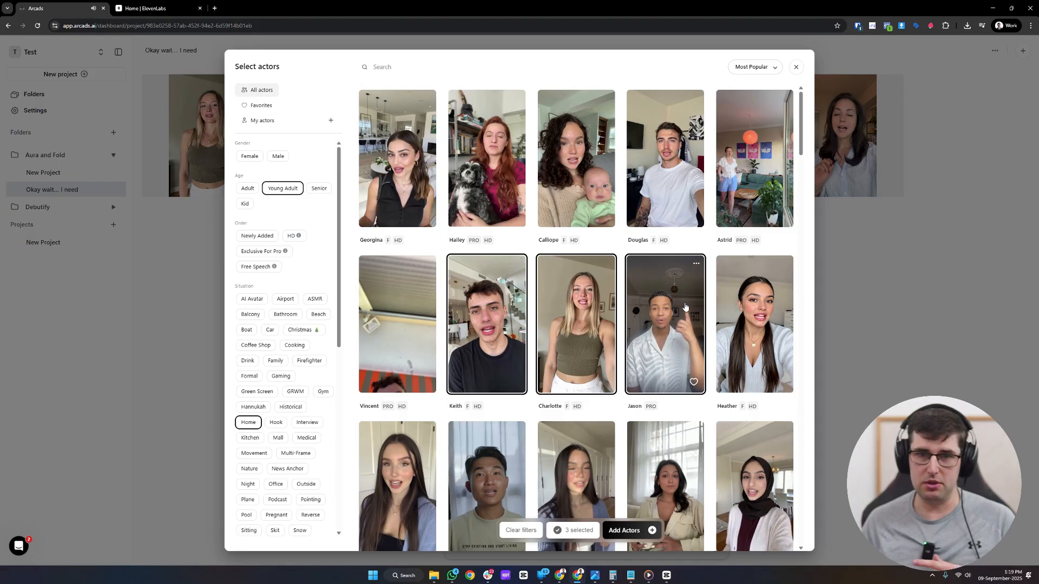
{"action": "left_click", "coordinate": [795, 67]}
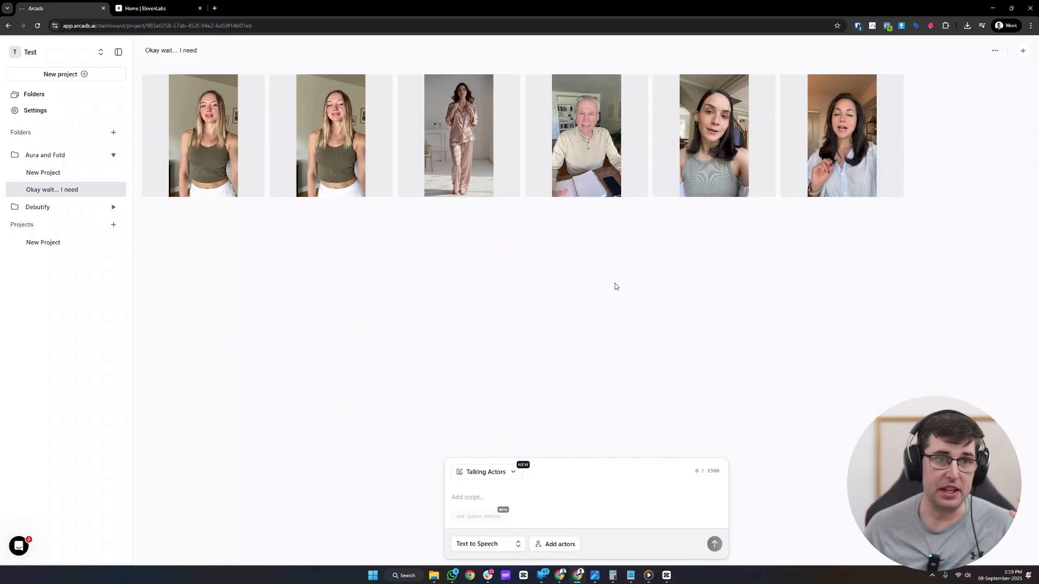
- Check the Download and Remix options of the first clip of the blonde actor
{"action": "left_click", "coordinate": [256, 85]}
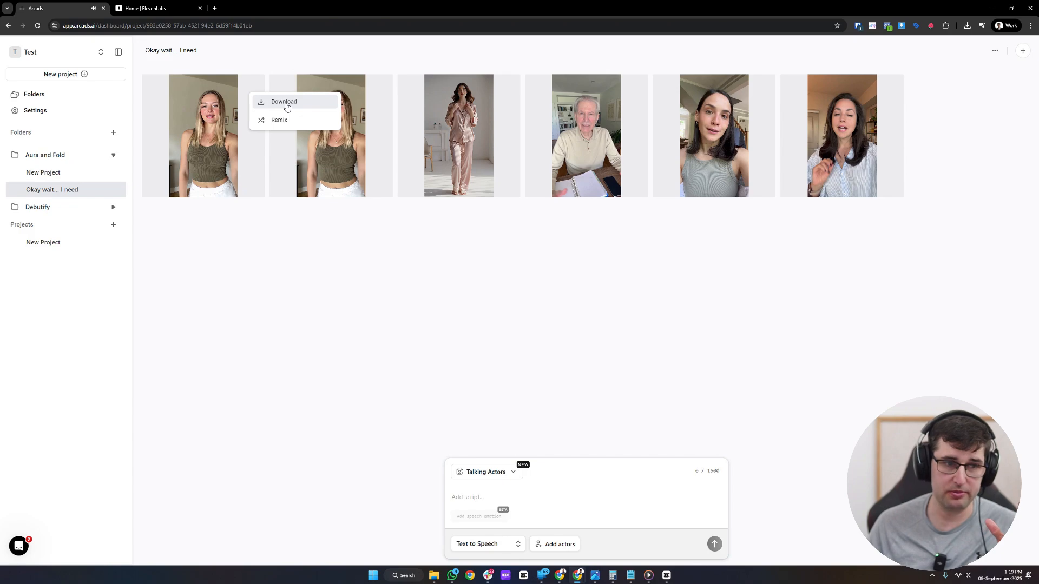
{"action": "left_click", "coordinate": [446, 375]}
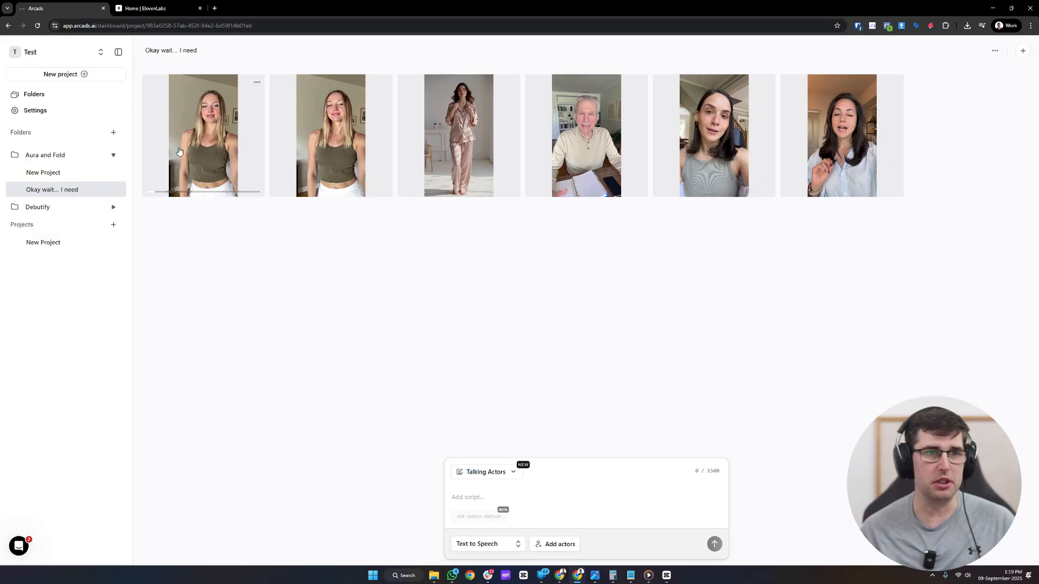
- Switch to ElevenLabs and open its voice library
{"action": "left_click", "coordinate": [161, 8]}
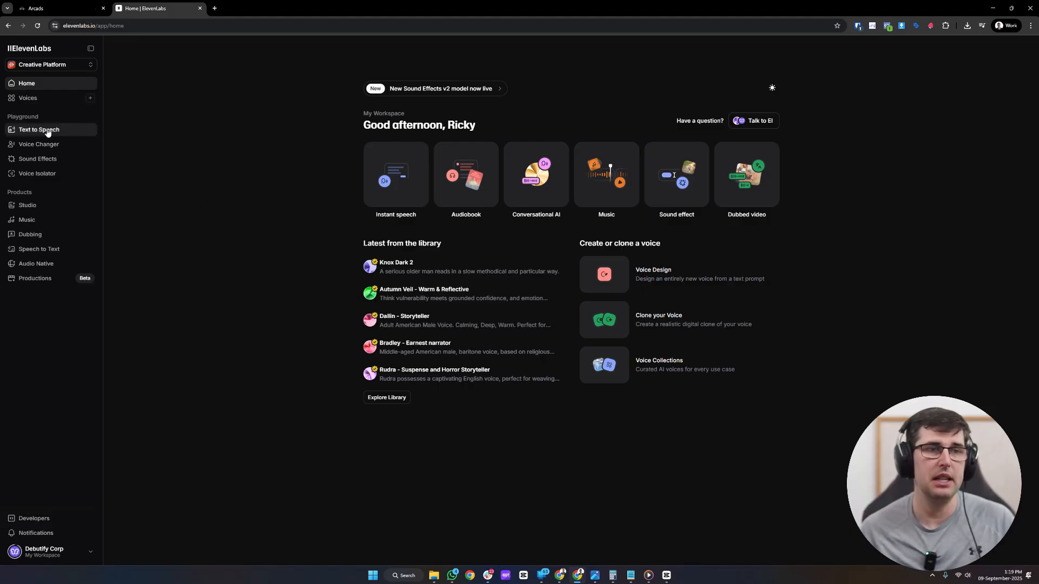
{"action": "left_click", "coordinate": [31, 99]}
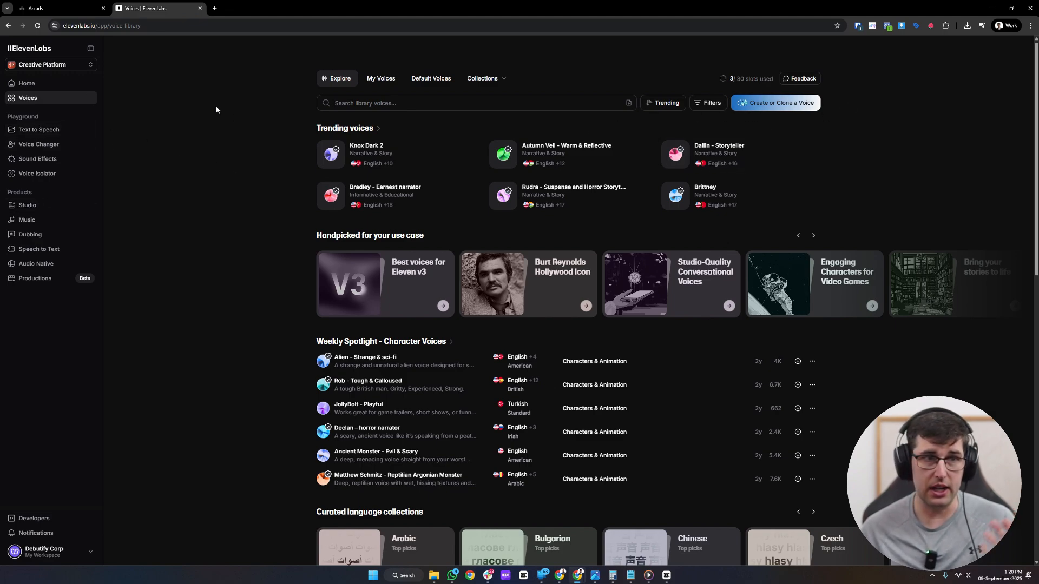
- Open the saved personal voices and play the preview of the professional Australian male voice
{"action": "left_click", "coordinate": [381, 78]}
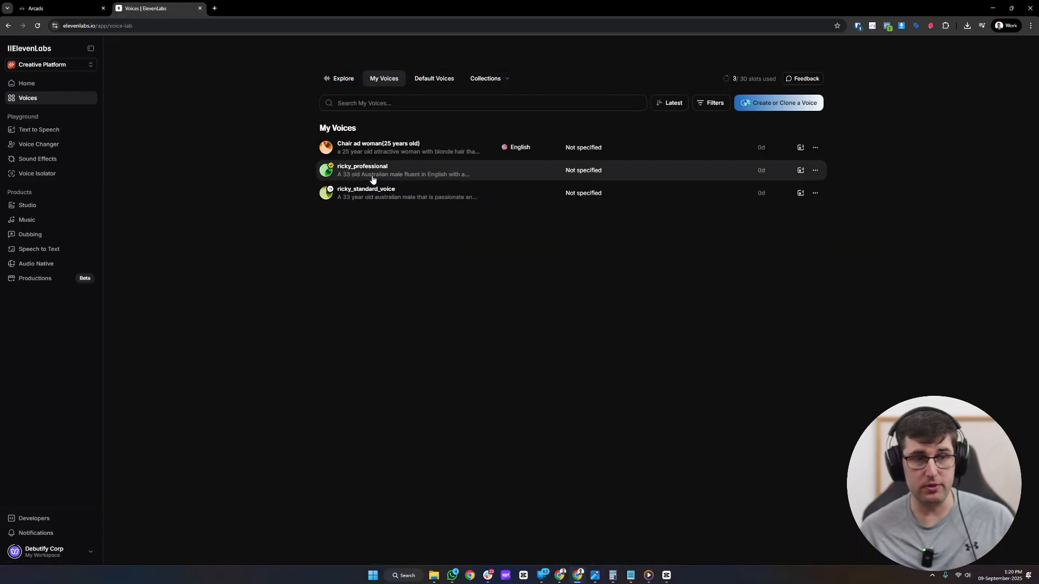
{"action": "mouse_move", "coordinate": [372, 179]}
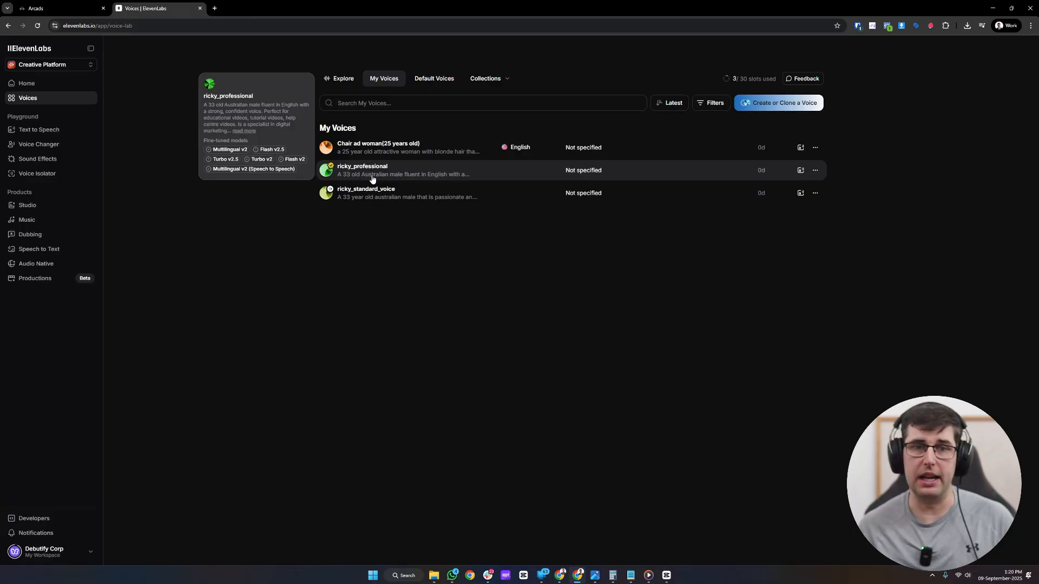
{"action": "left_click", "coordinate": [372, 180]}
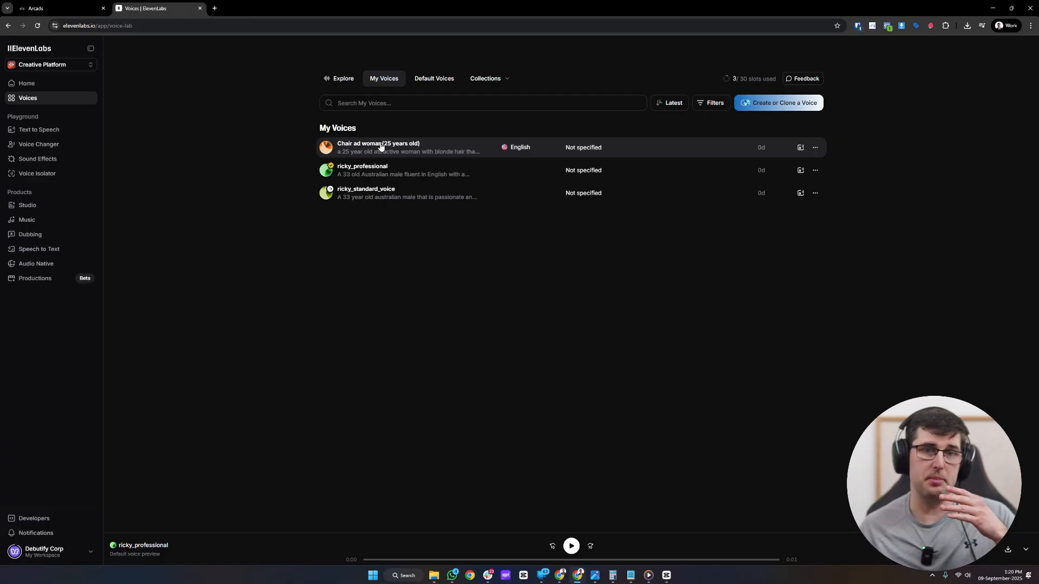
- Open the "Chair ad woman(25 years old)" voice for editing and read its full description
{"action": "left_click", "coordinate": [816, 149]}
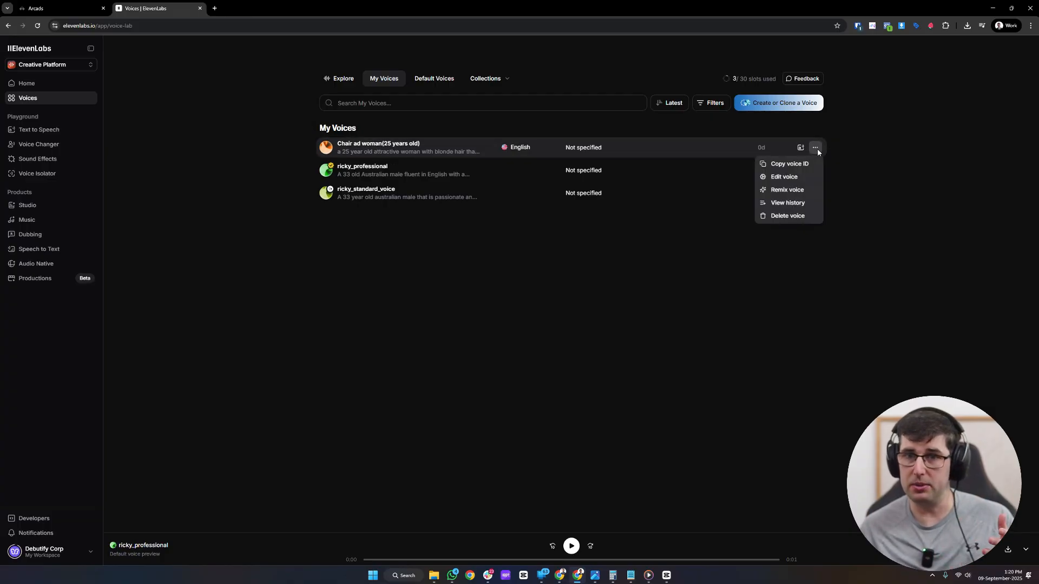
{"action": "left_click", "coordinate": [783, 176]}
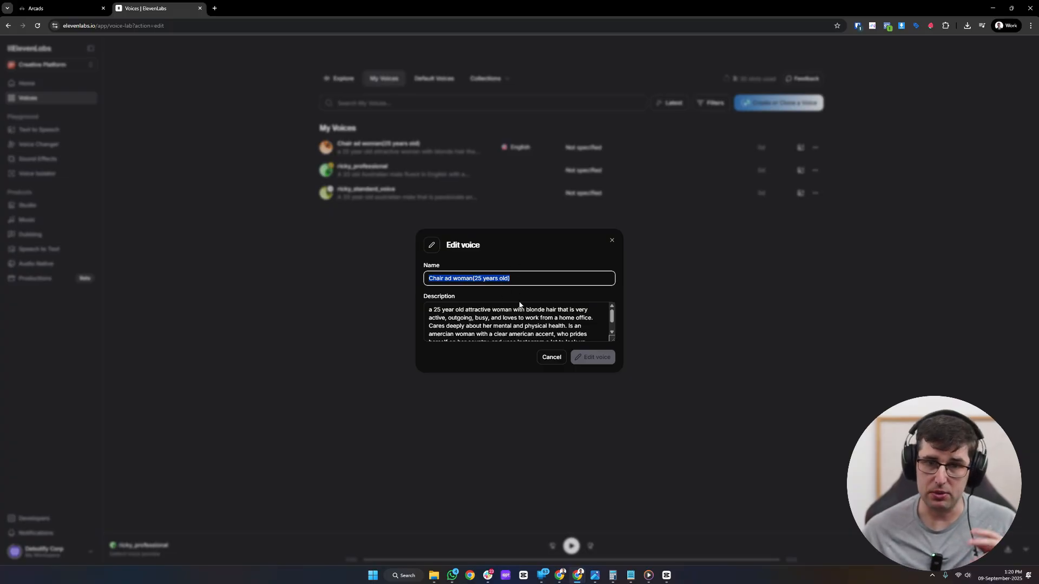
{"action": "scroll", "coordinate": [529, 317], "scroll_direction": "down", "scroll_amount": 1}
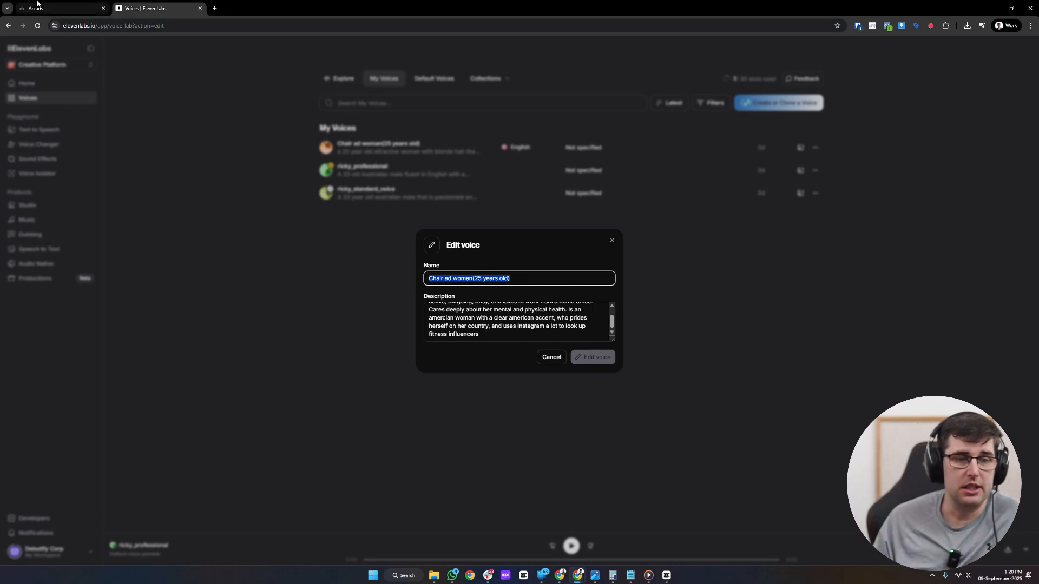
- Check the clips in Arcads, return to ElevenLabs to reread the voice description, and close the voice editor without changes
{"action": "left_click", "coordinate": [54, 9]}
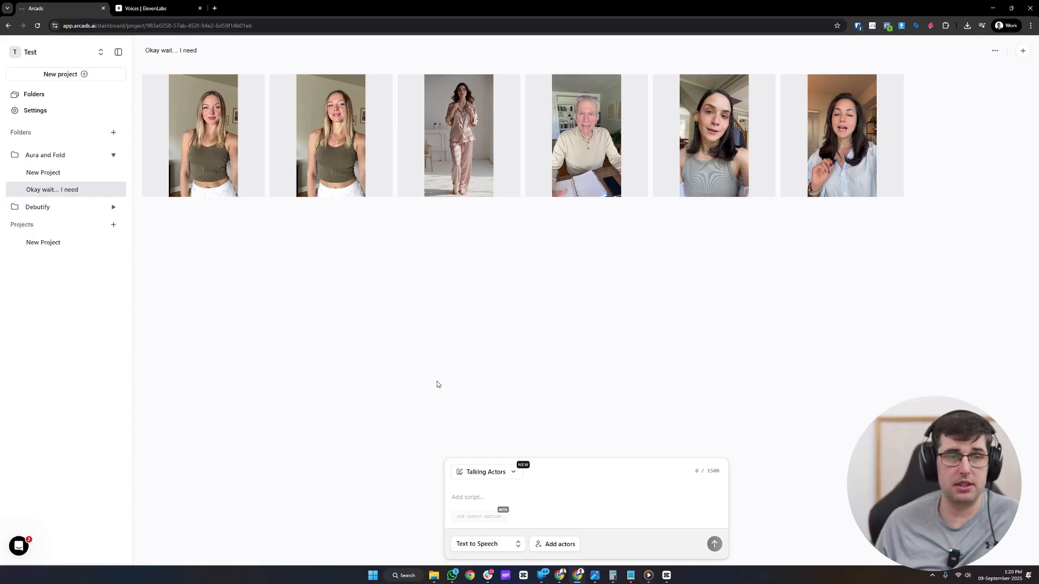
{"action": "left_click", "coordinate": [157, 8]}
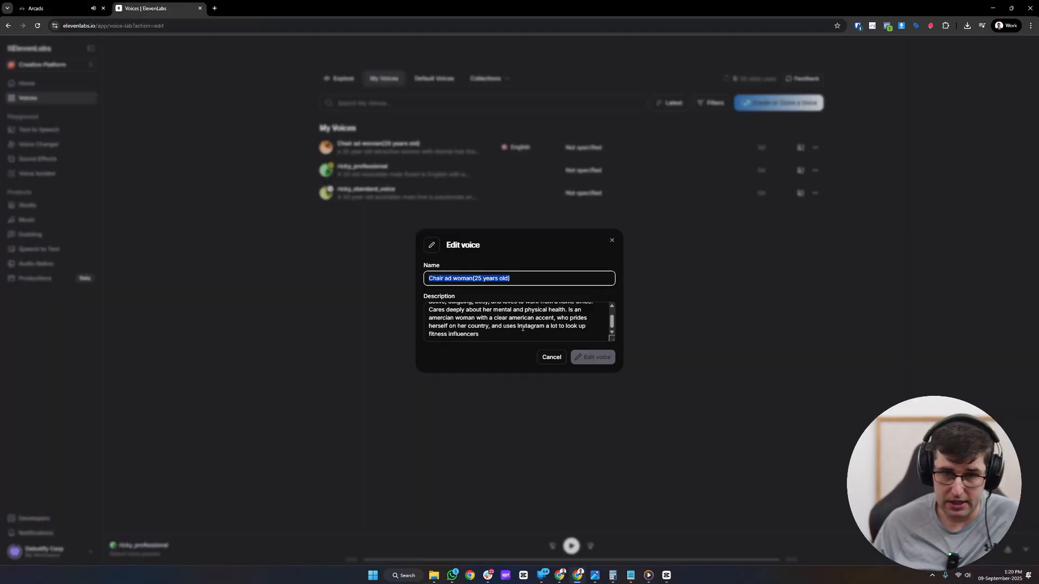
{"action": "scroll", "coordinate": [523, 325], "scroll_direction": "up", "scroll_amount": 2}
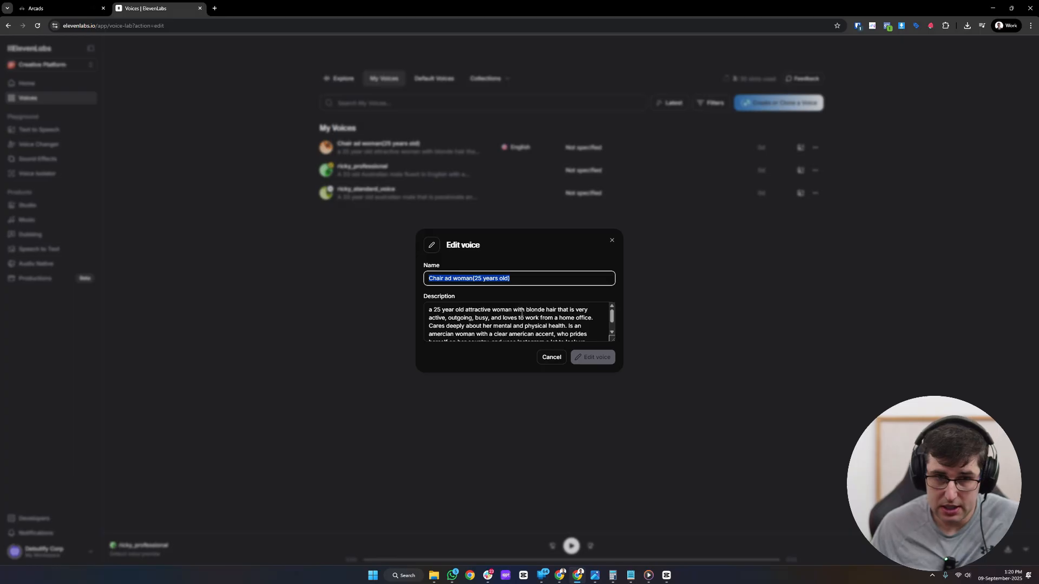
{"action": "scroll", "coordinate": [513, 322], "scroll_direction": "down", "scroll_amount": 2}
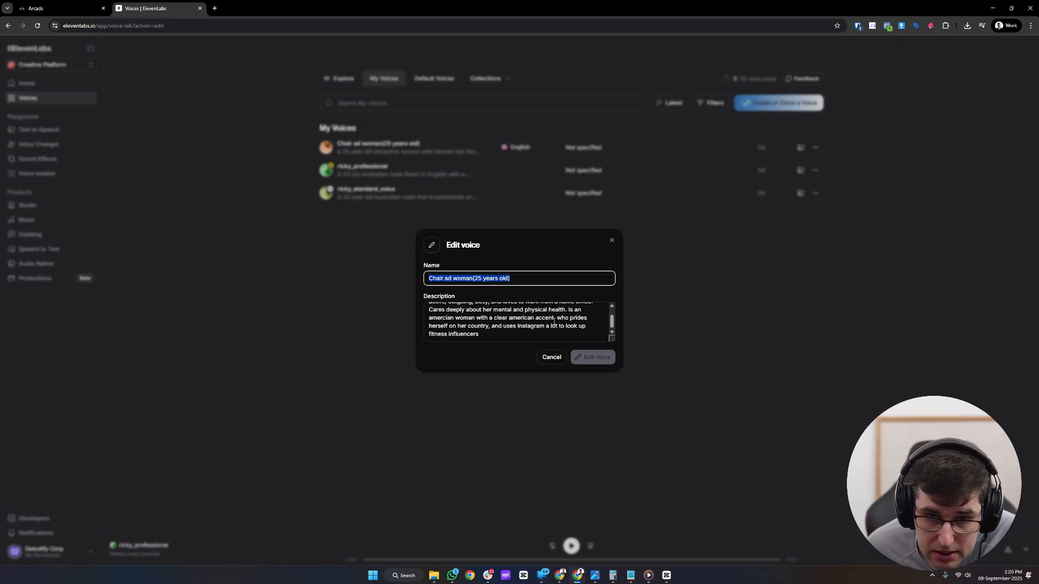
{"action": "left_click", "coordinate": [533, 318]}
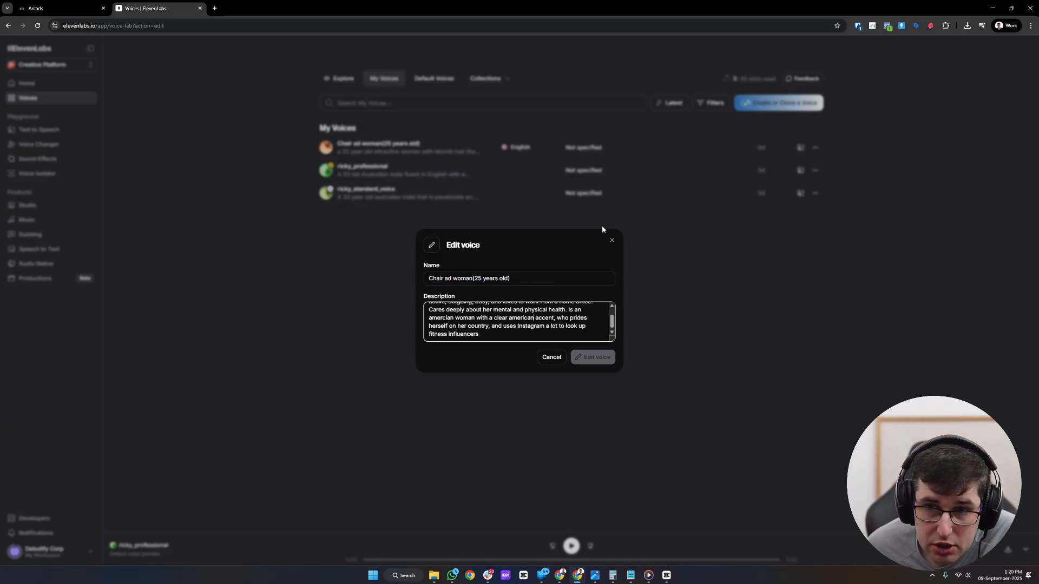
{"action": "left_click", "coordinate": [676, 210]}
{"action": "left_click", "coordinate": [612, 240]}
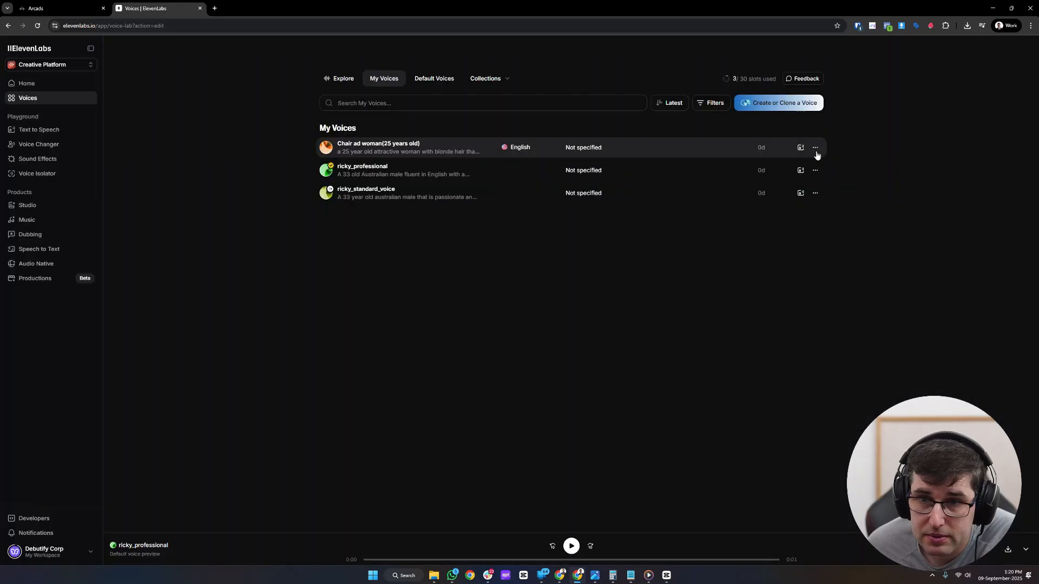
- Remix the "Chair ad woman(25 years old)" voice with the prompt "make the accent australian", and leave the remix session
{"action": "left_click", "coordinate": [815, 148]}
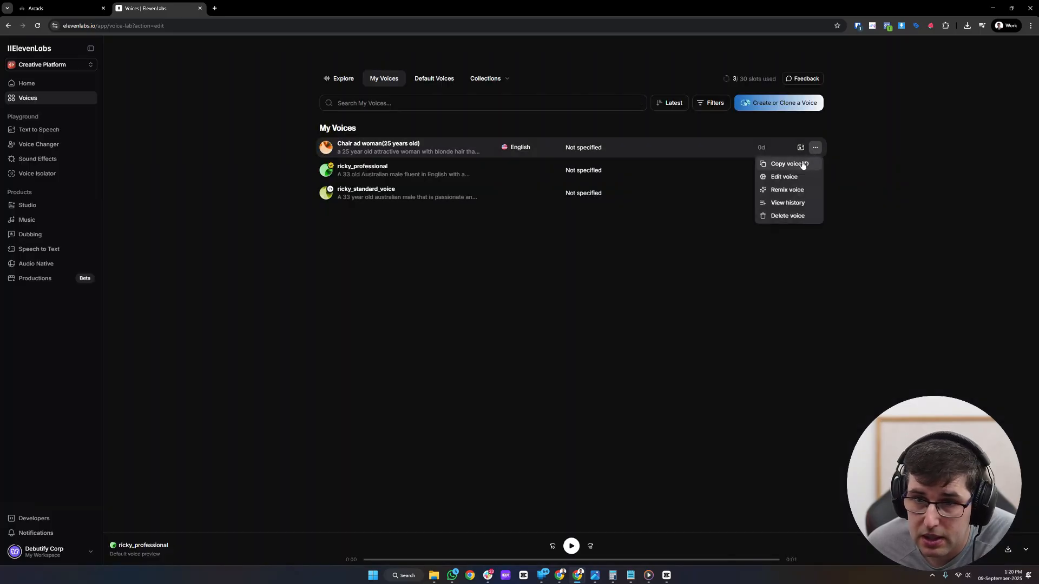
{"action": "left_click", "coordinate": [788, 191]}
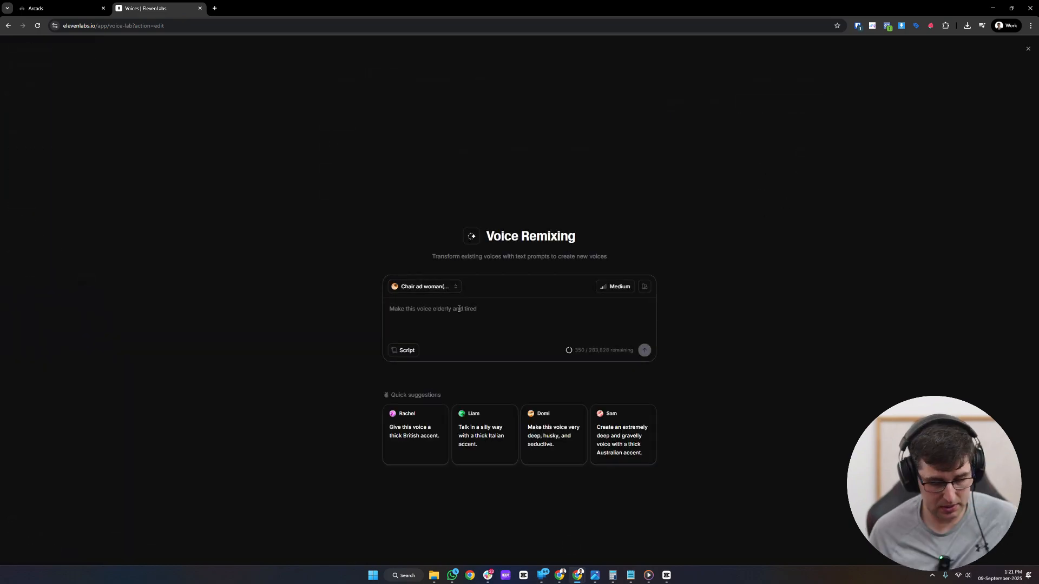
{"action": "type", "text": "make the"}
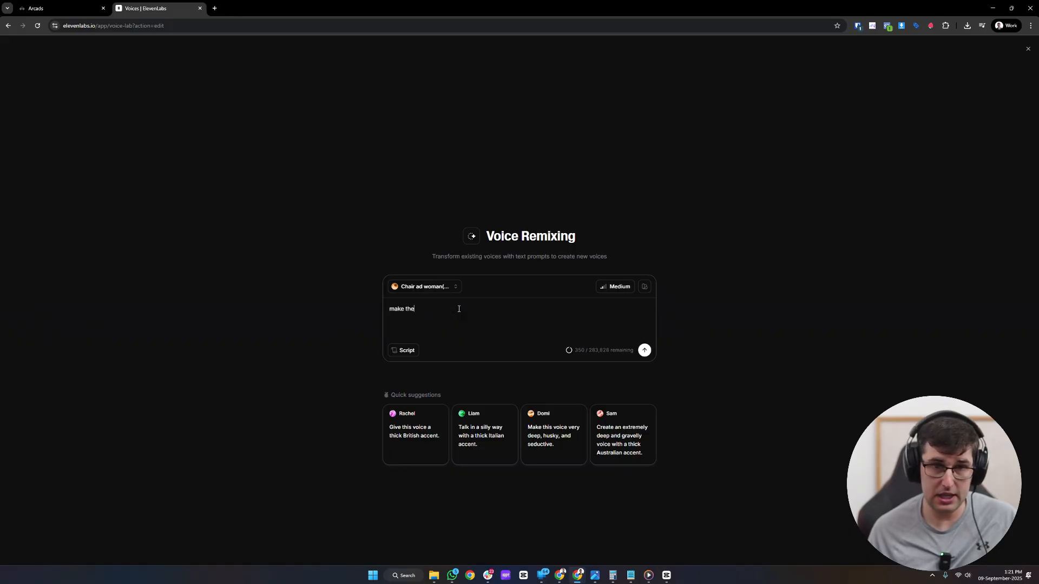
{"action": "type", "text": " accent australian"}
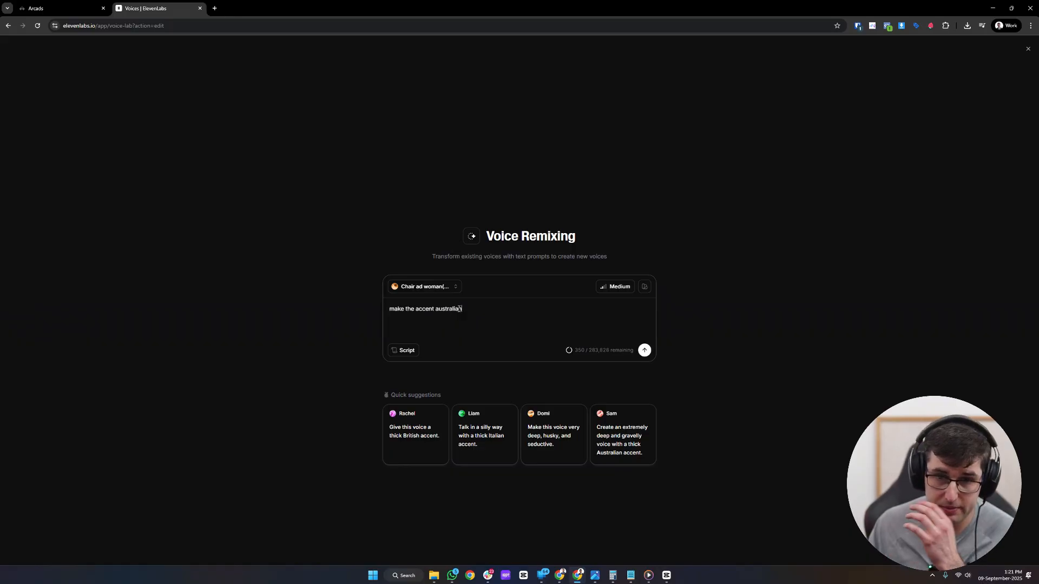
{"action": "left_click", "coordinate": [643, 350]}
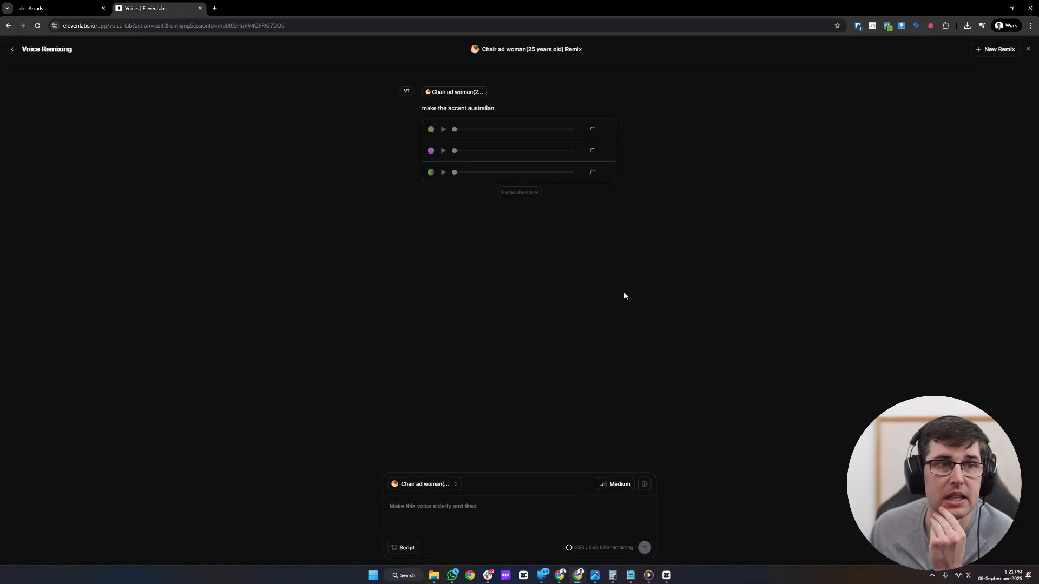
{"action": "left_click", "coordinate": [12, 49]}
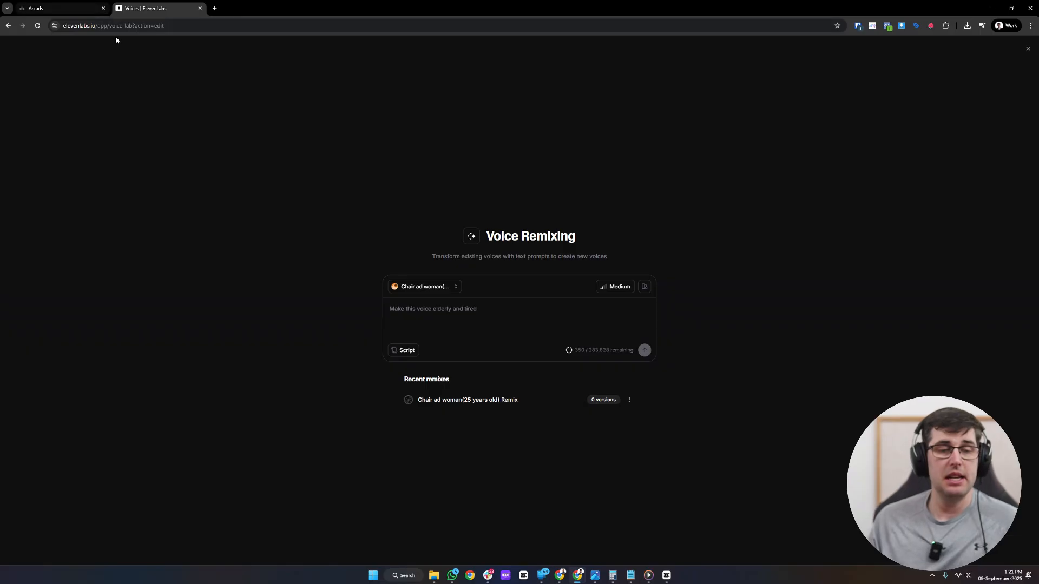
- Switch to Arcads to play an actor clip for comparison, and return to Voice Remixing in ElevenLabs
{"action": "left_click", "coordinate": [68, 6]}
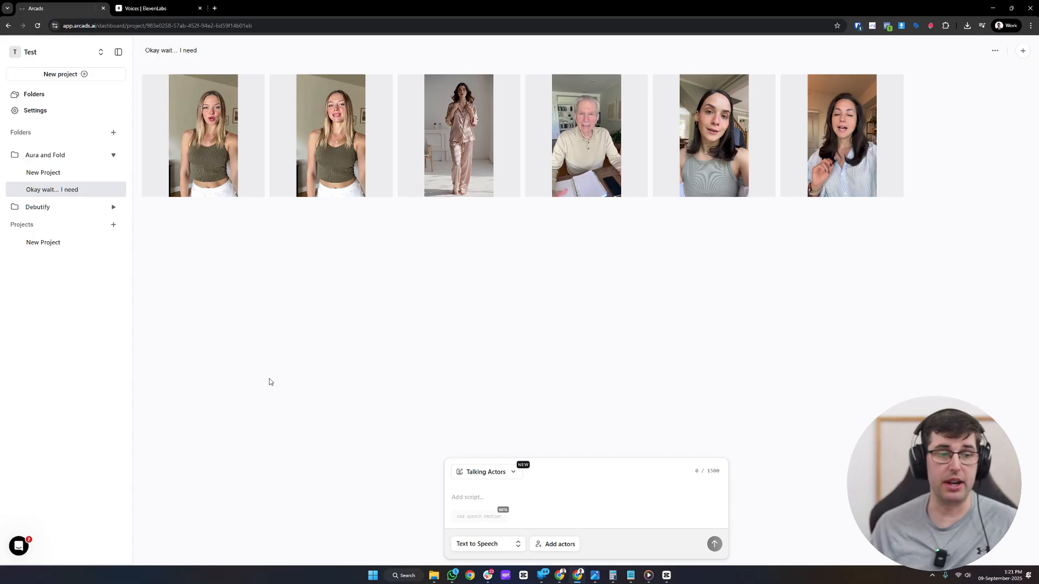
{"action": "left_click", "coordinate": [154, 8]}
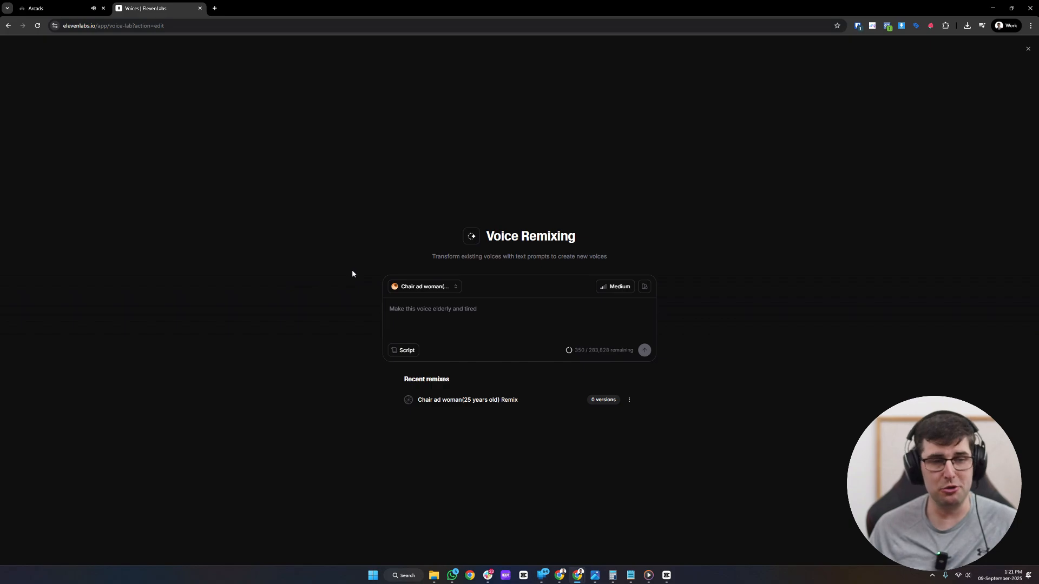
{"action": "left_click", "coordinate": [8, 25]}
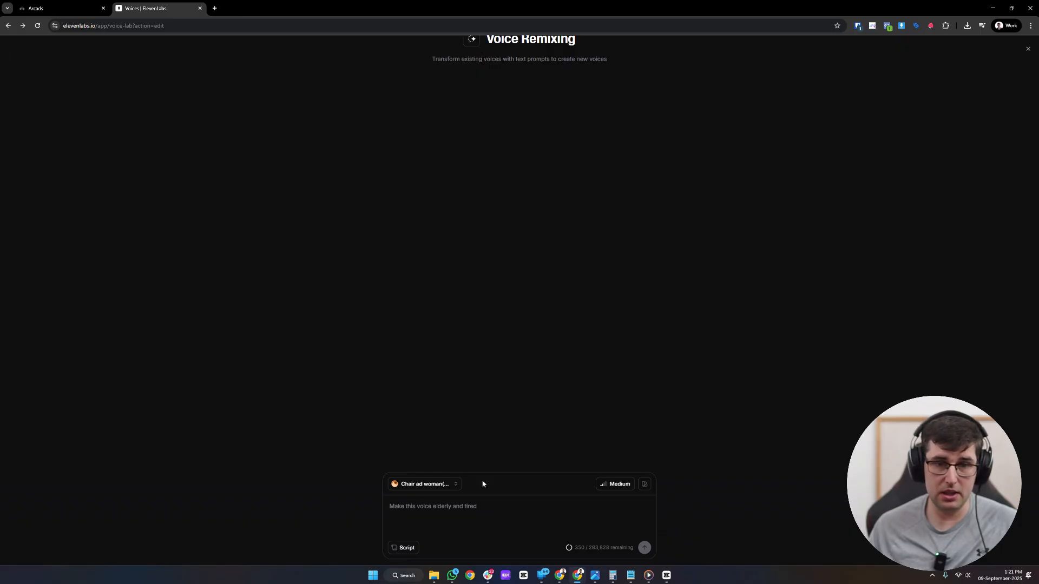
- Generate a fresh remix of the chair ad woman's voice with the prompt "make the accent australian"
{"action": "type", "text": "make an austra"}
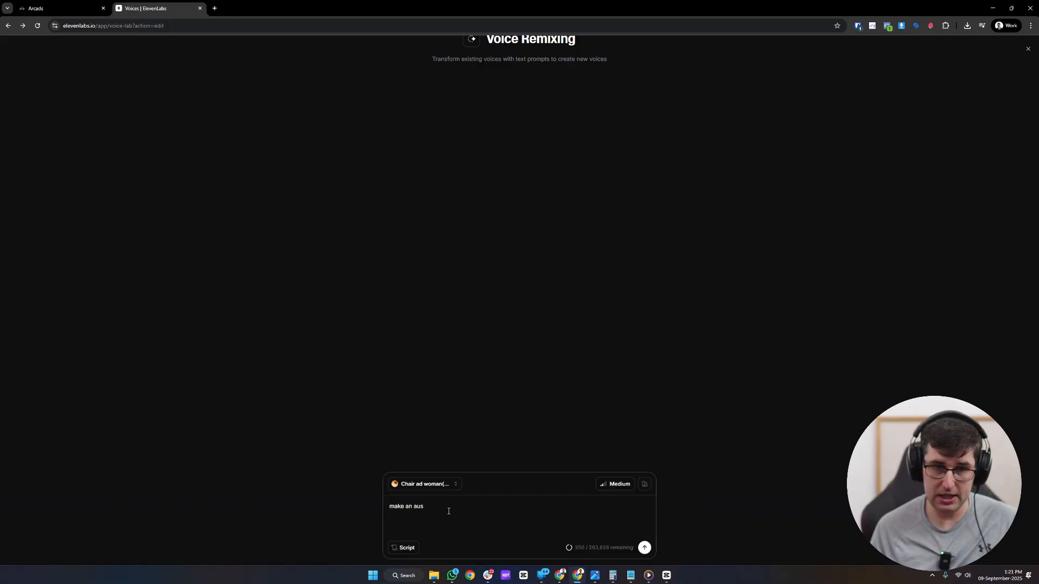
{"action": "key", "text": "BackSpace"}
{"action": "key", "text": "BackSpace"}
{"action": "key", "text": "BackSpace"}
{"action": "type", "text": "the a"}
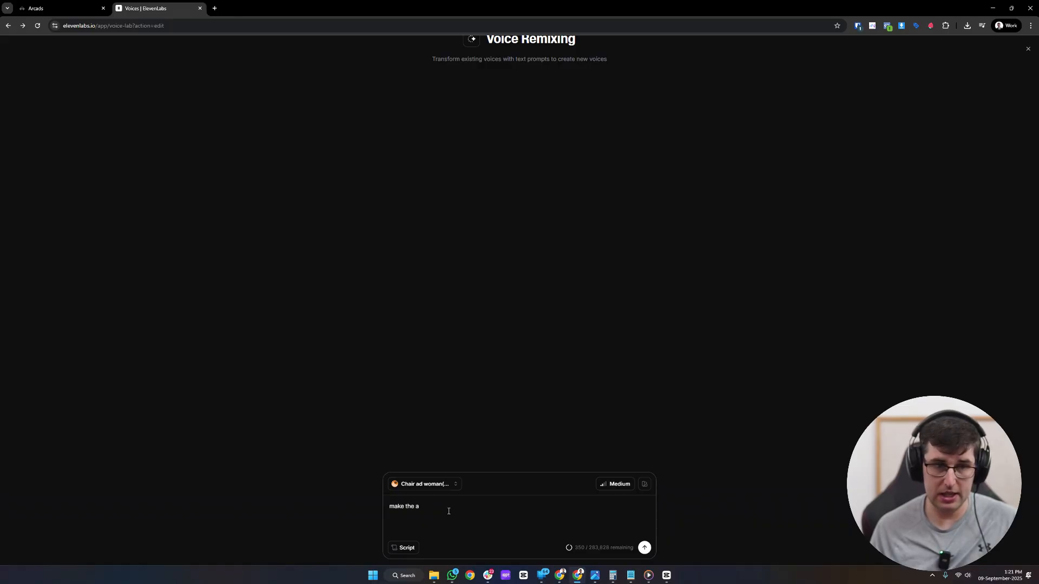
{"action": "type", "text": "accent a"}
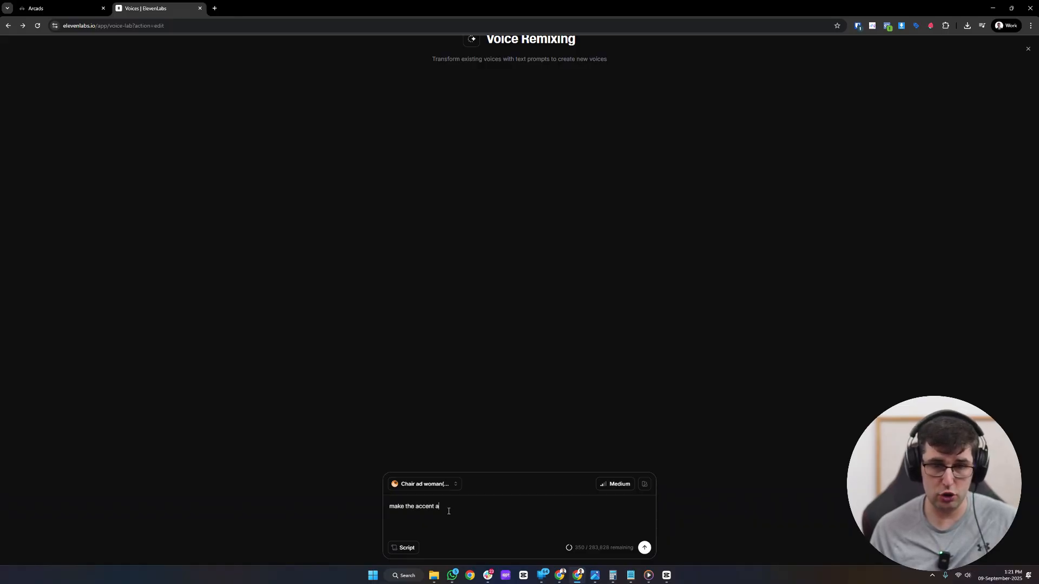
{"action": "type", "text": "ustralian"}
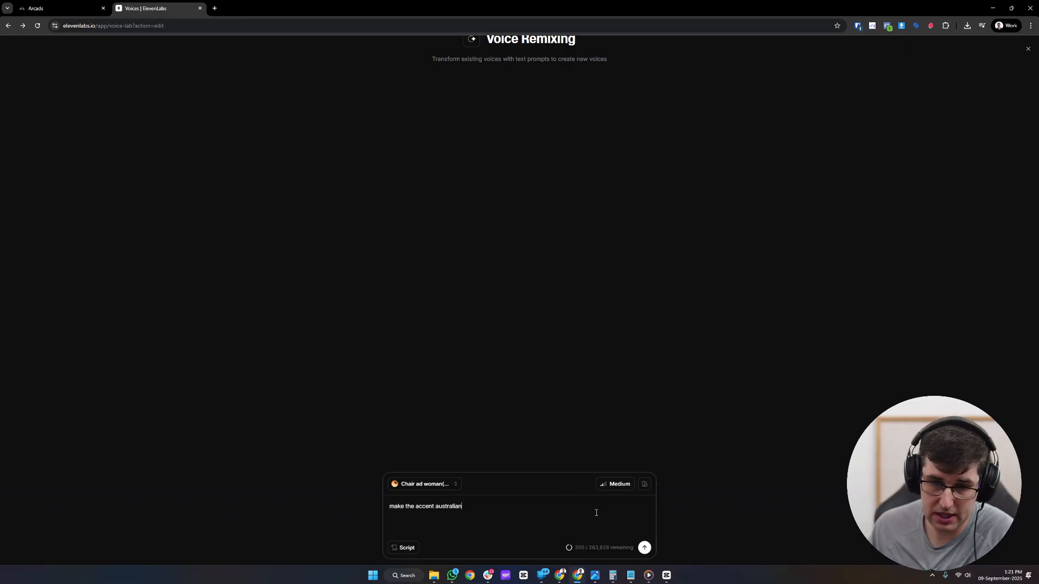
{"action": "left_click", "coordinate": [644, 547]}
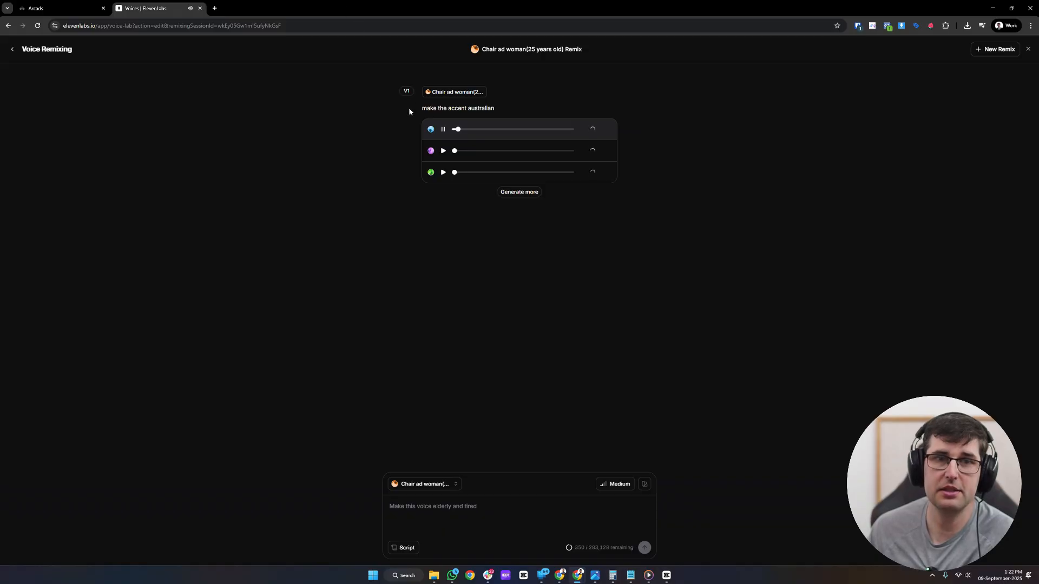
- Listen to the generated Australian-accent voice variants
{"action": "left_click", "coordinate": [443, 151]}
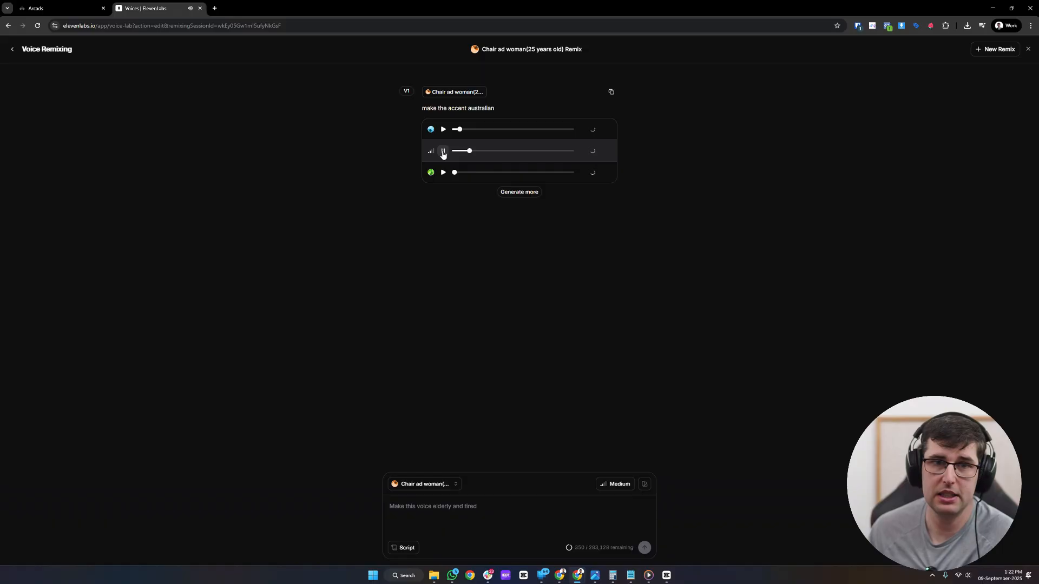
{"action": "left_click", "coordinate": [443, 151]}
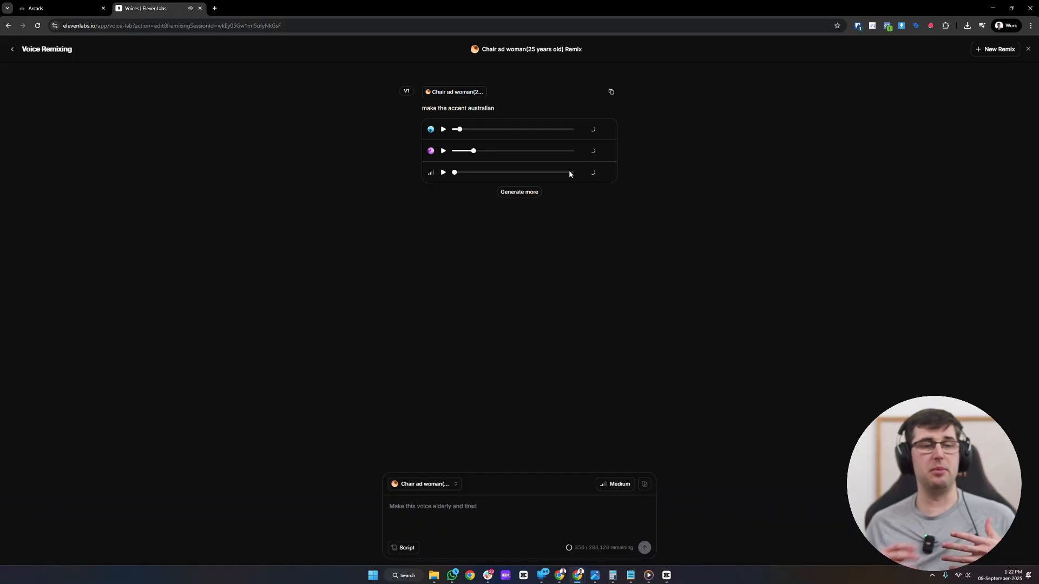
- Switch to Arcads and remix the first clip of the blonde actor to load its script and actor for reuse
{"action": "left_click", "coordinate": [48, 8]}
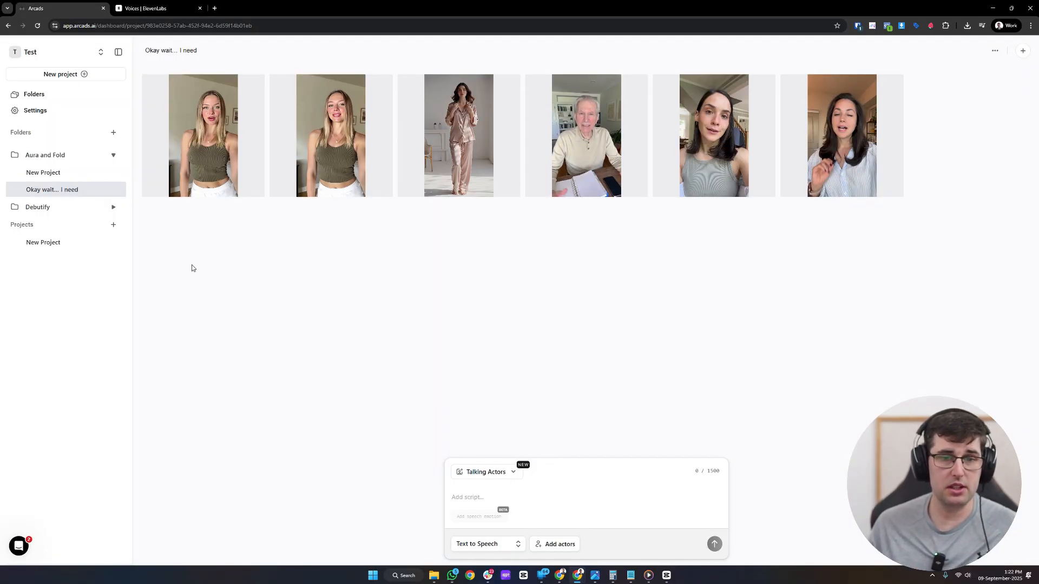
{"action": "mouse_move", "coordinate": [205, 119]}
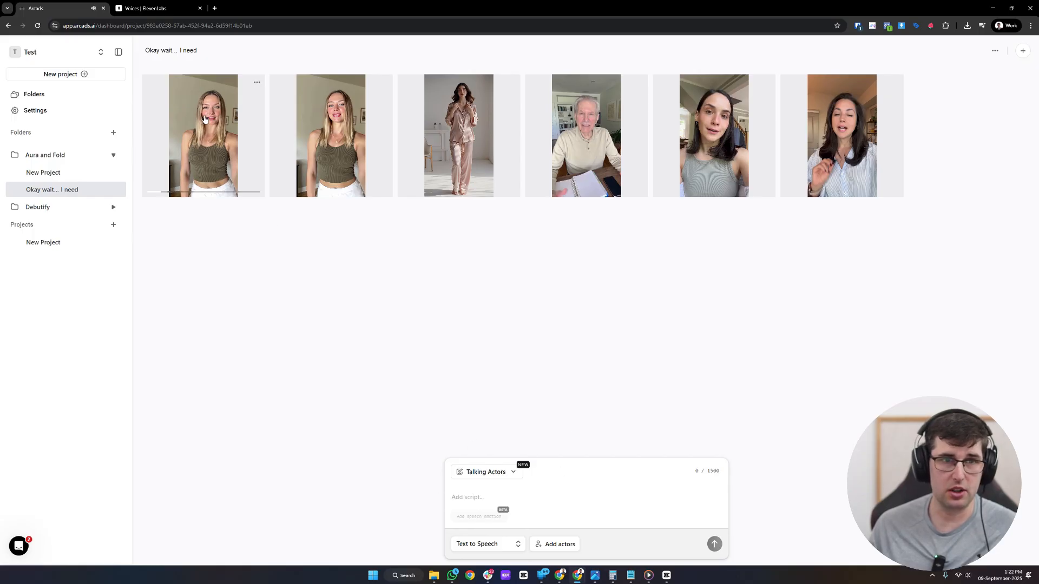
{"action": "left_click", "coordinate": [257, 82]}
{"action": "left_click", "coordinate": [267, 121]}
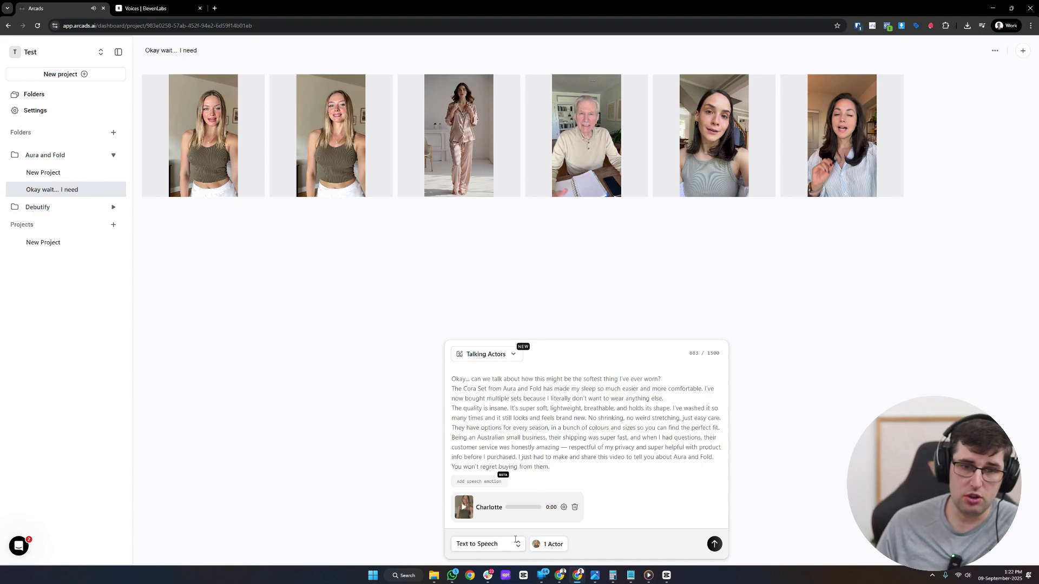
- Check the speech mode options, keeping Text to Speech, and highlight "Australian small business" in the script
{"action": "left_click", "coordinate": [500, 546]}
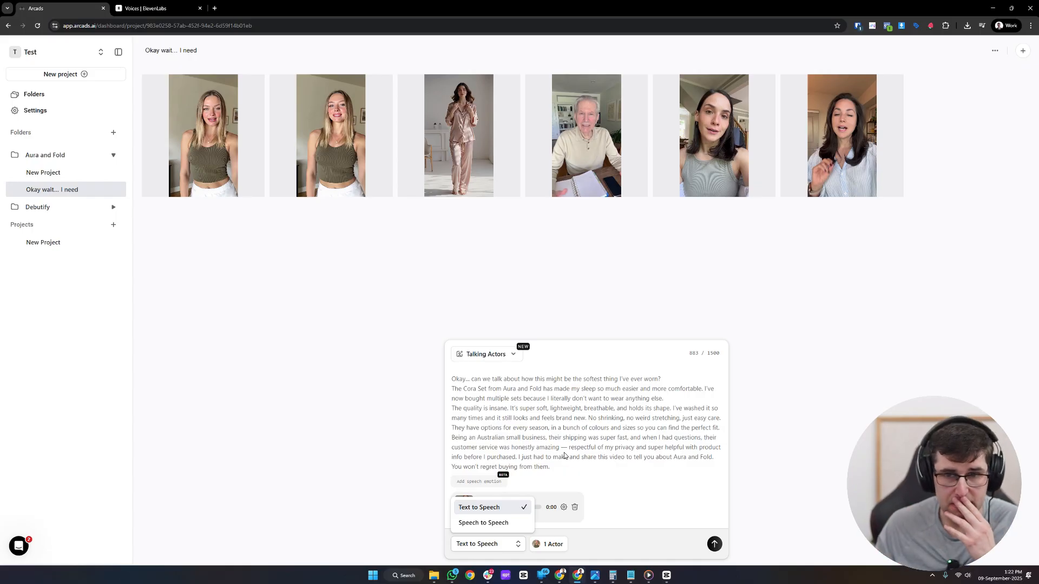
{"action": "left_click", "coordinate": [607, 436]}
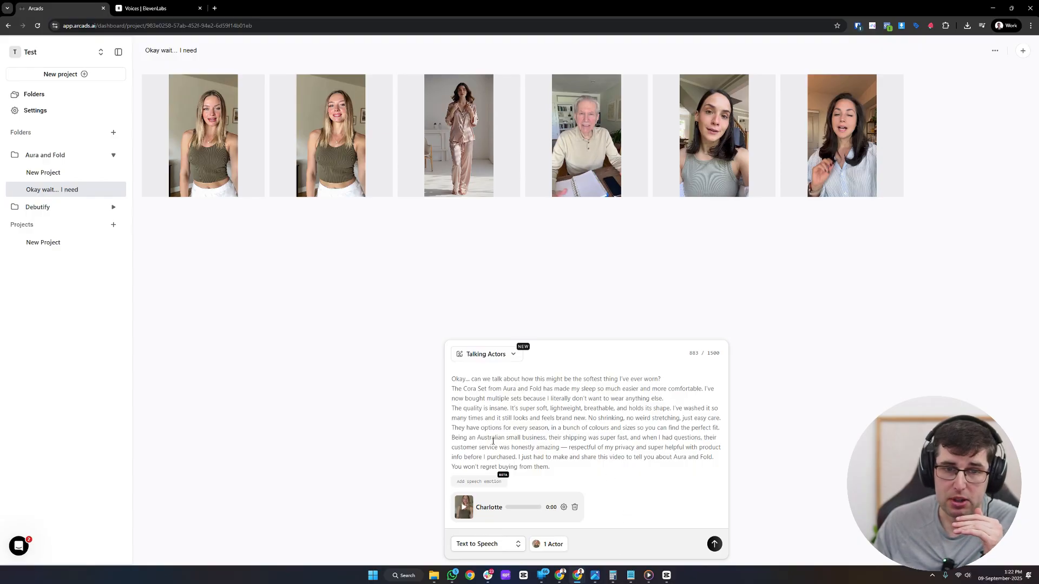
{"action": "left_click_drag", "start_coordinate": [477, 437], "coordinate": [547, 437]}
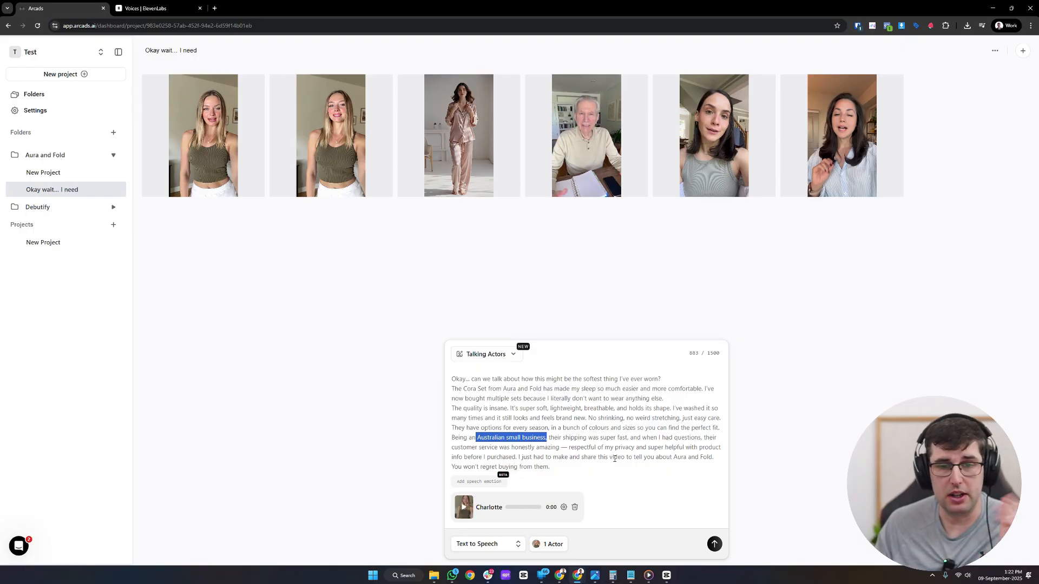
- Check which ElevenLabs voices are available as the blonde actor's voice-over in her audio settings
{"action": "left_click", "coordinate": [563, 508]}
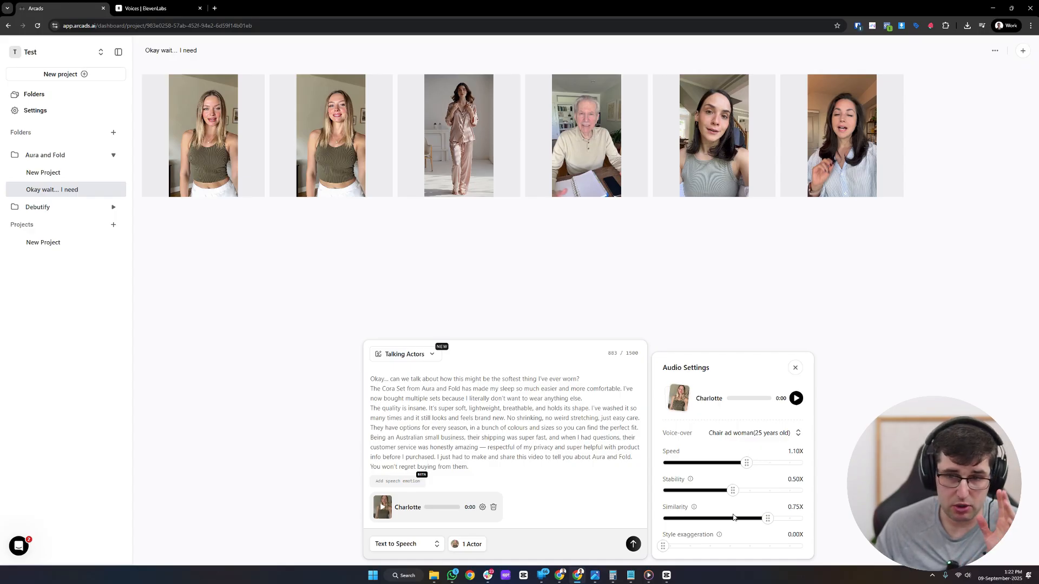
{"action": "left_click", "coordinate": [768, 434]}
{"action": "left_click", "coordinate": [580, 231]}
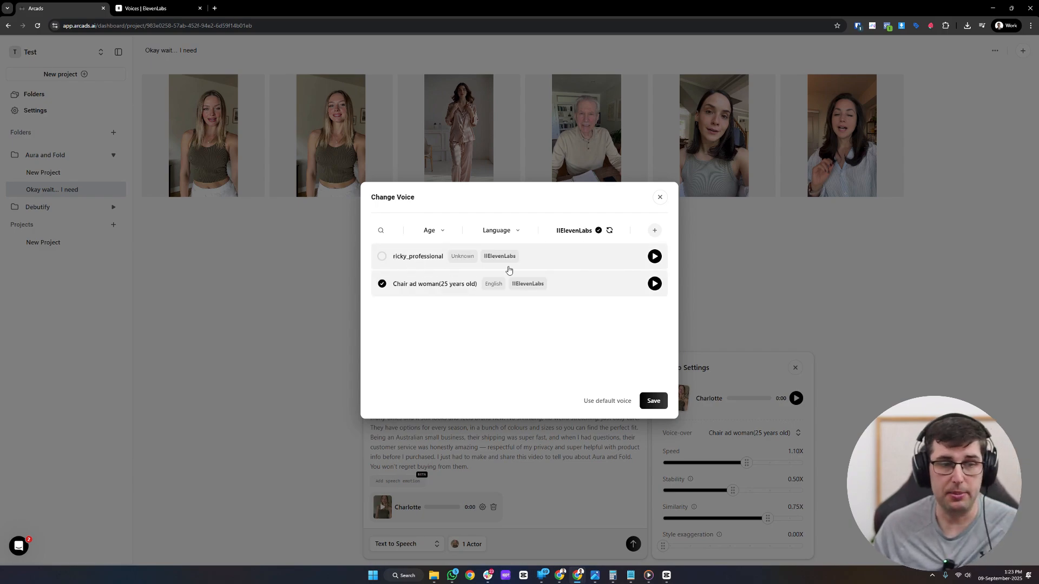
{"action": "left_click", "coordinate": [661, 198]}
- Switch to ElevenLabs and name the second Australian-accent variant "australian 25 year old woman" for saving
{"action": "left_click", "coordinate": [171, 7]}
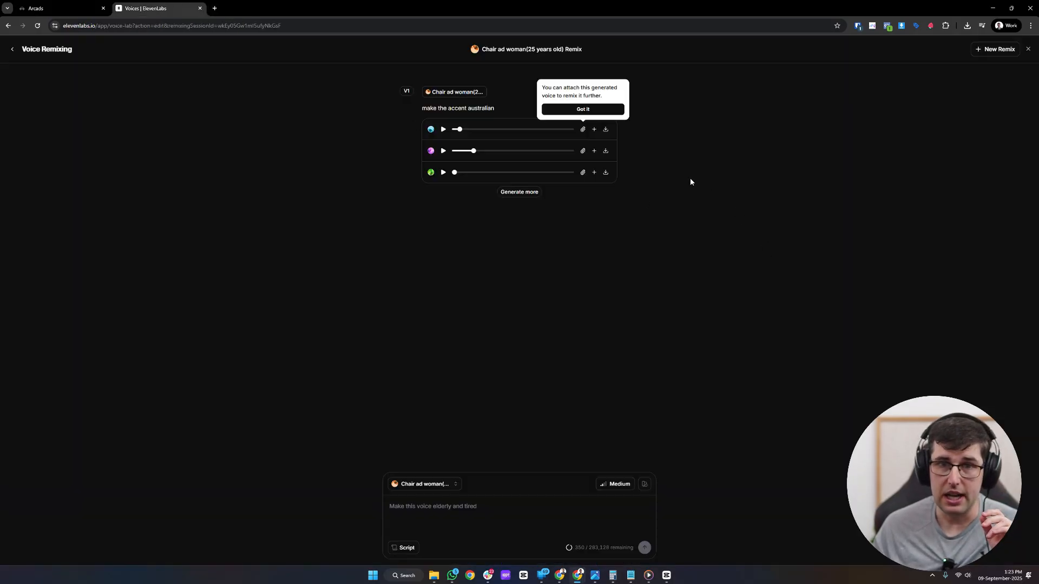
{"action": "left_click", "coordinate": [594, 151]}
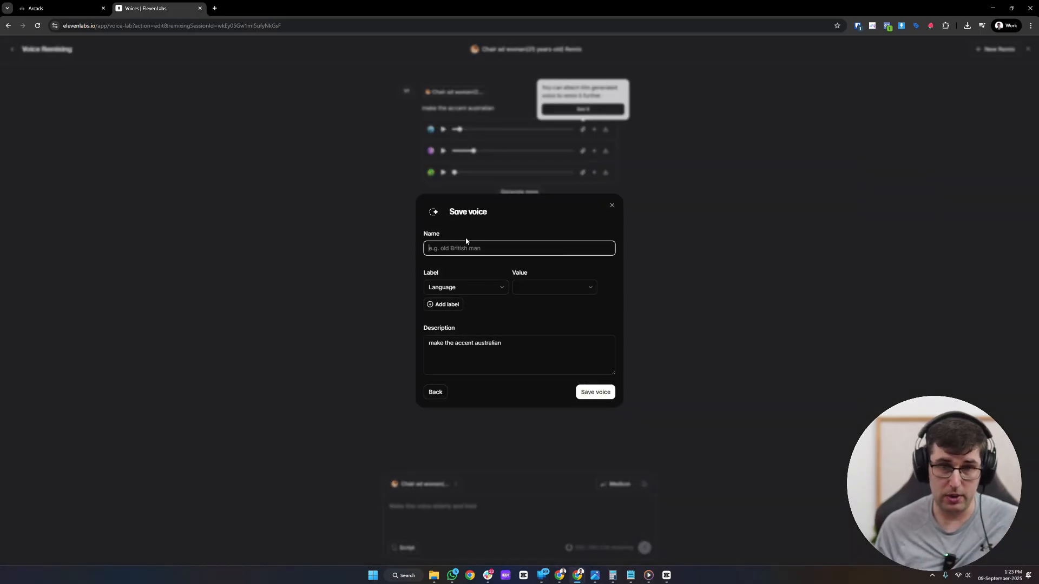
{"action": "type", "text": "australi"}
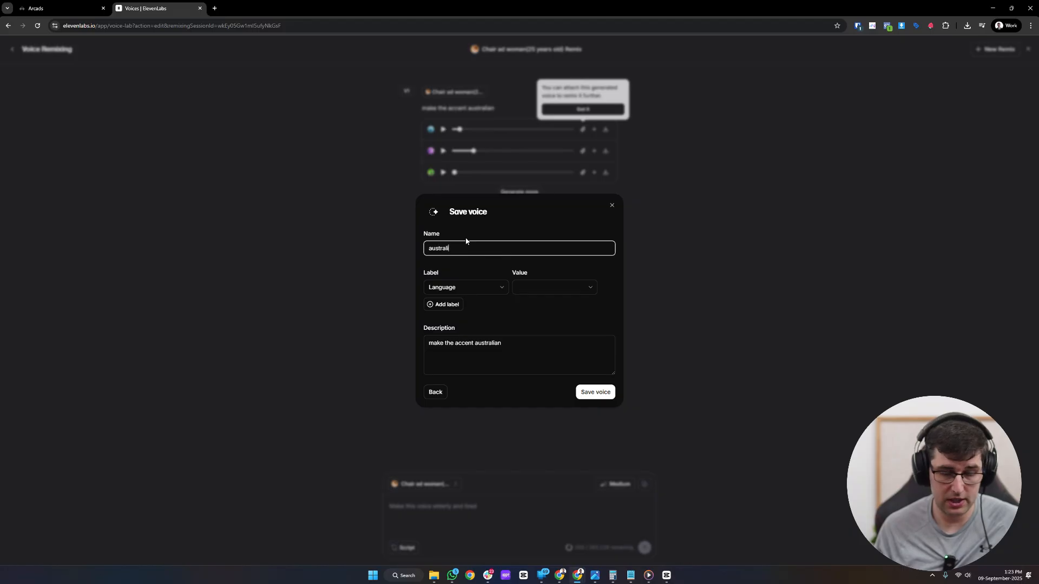
{"action": "type", "text": "an 25 year old wo"}
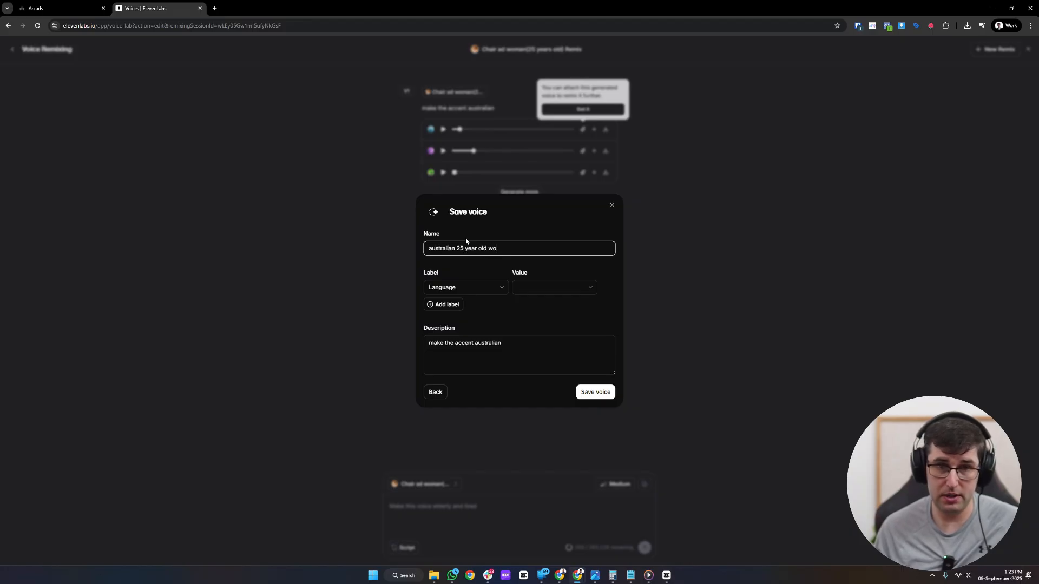
{"action": "type", "text": "man"}
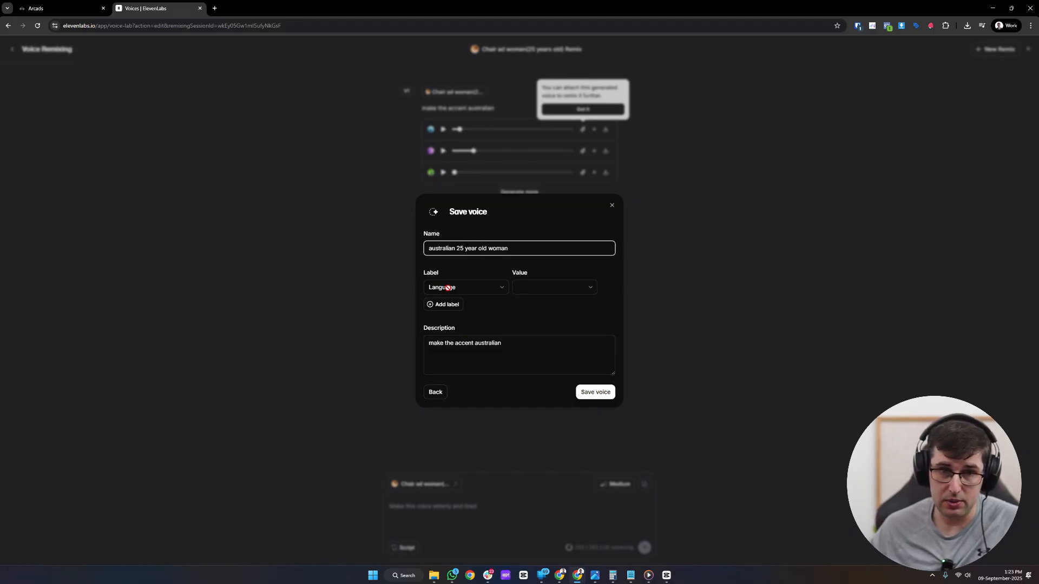
- Save the voice with its language label set to English and return to the list of own voices
{"action": "left_click", "coordinate": [534, 291]}
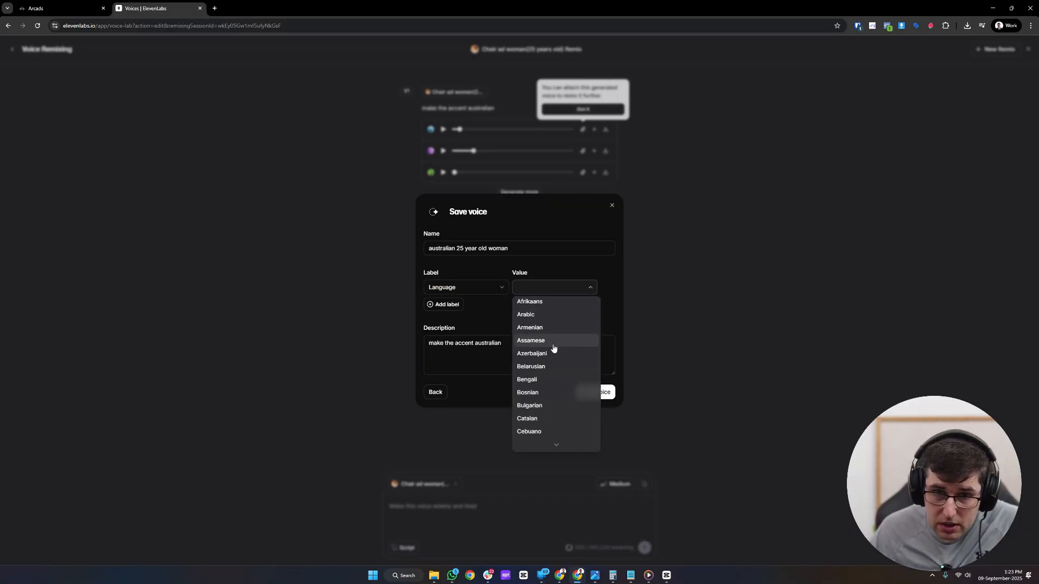
{"action": "scroll", "coordinate": [552, 351], "scroll_direction": "down", "scroll_amount": 5}
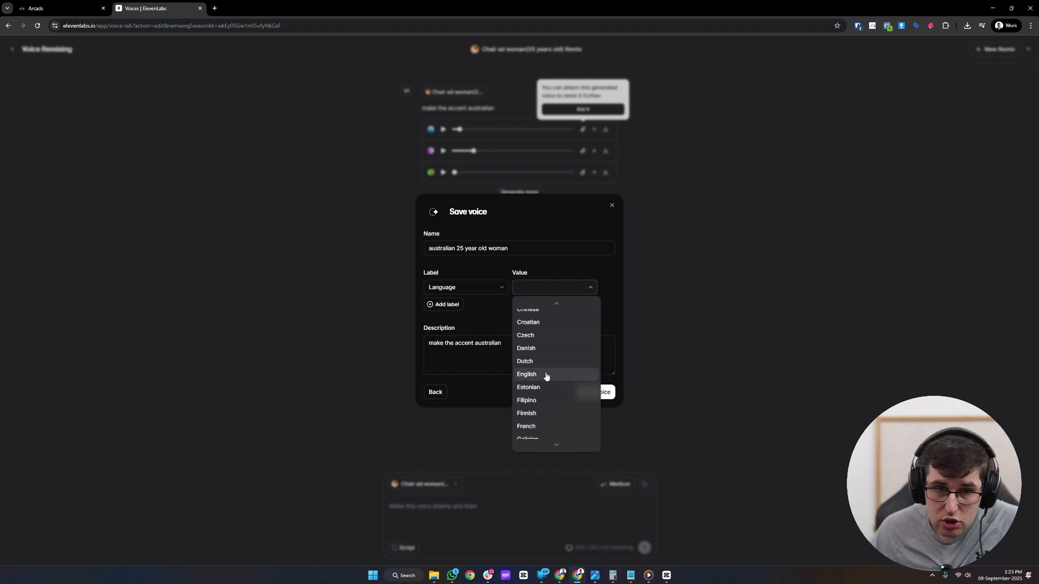
{"action": "left_click", "coordinate": [544, 374]}
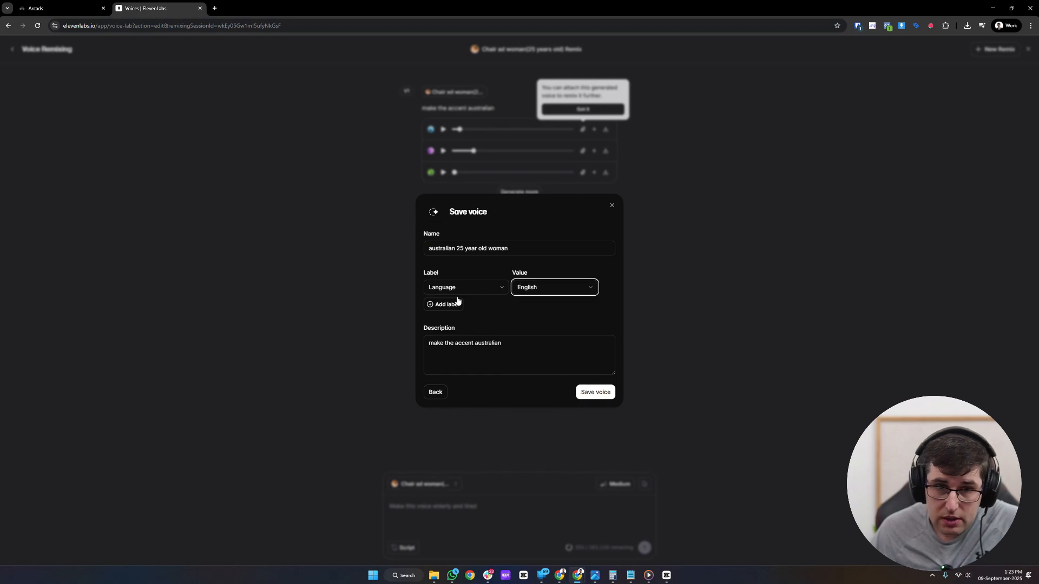
{"action": "left_click", "coordinate": [592, 397]}
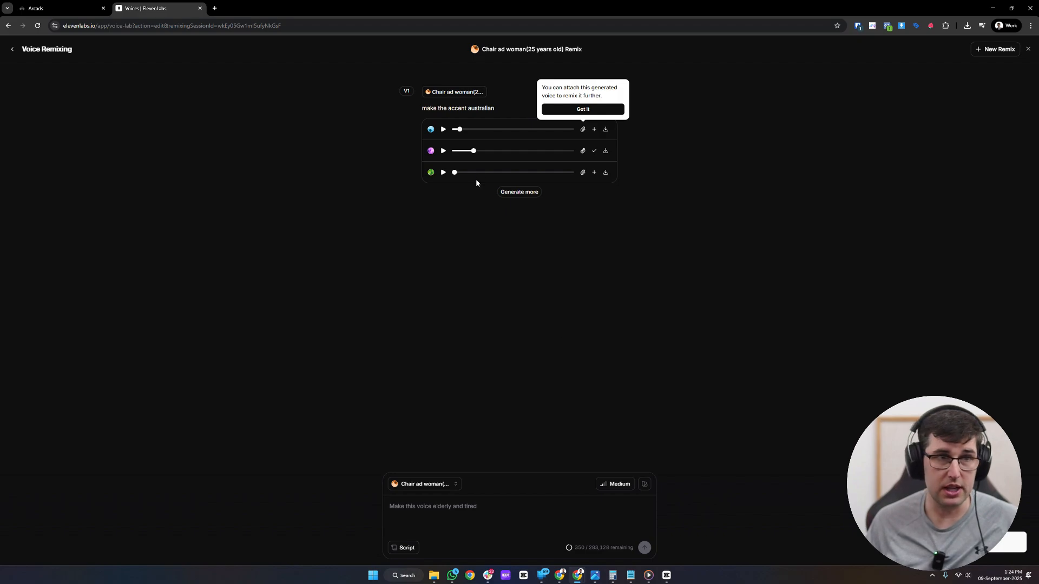
{"action": "left_click", "coordinate": [13, 49]}
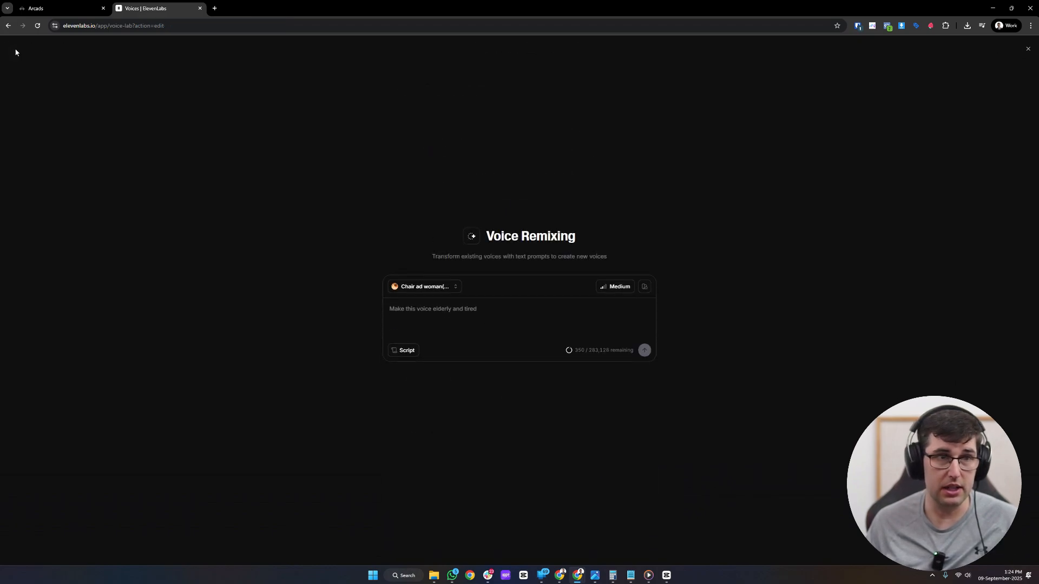
{"action": "left_click", "coordinate": [1028, 49]}
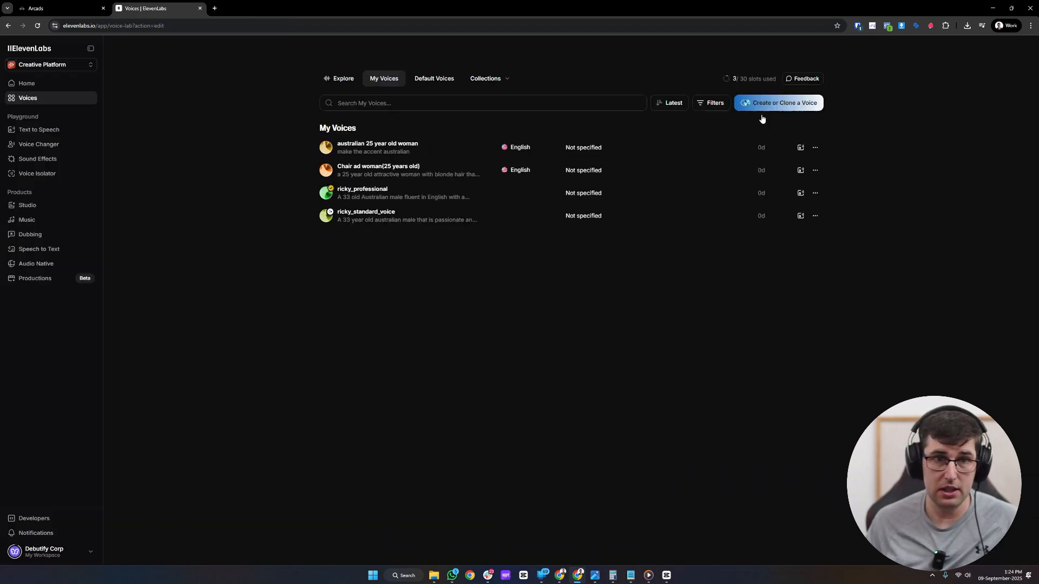
- Switch to Arcads and generate the blonde actor's video with the refreshed ElevenLabs voice "australian 25 year old woman" as voice-over
{"action": "left_click", "coordinate": [103, 3]}
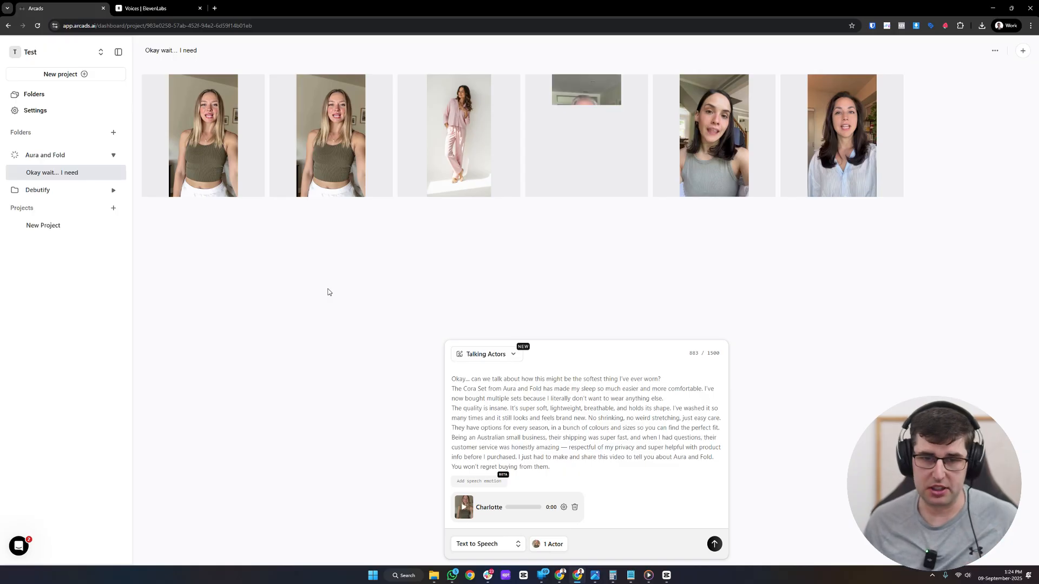
{"action": "left_click", "coordinate": [563, 508]}
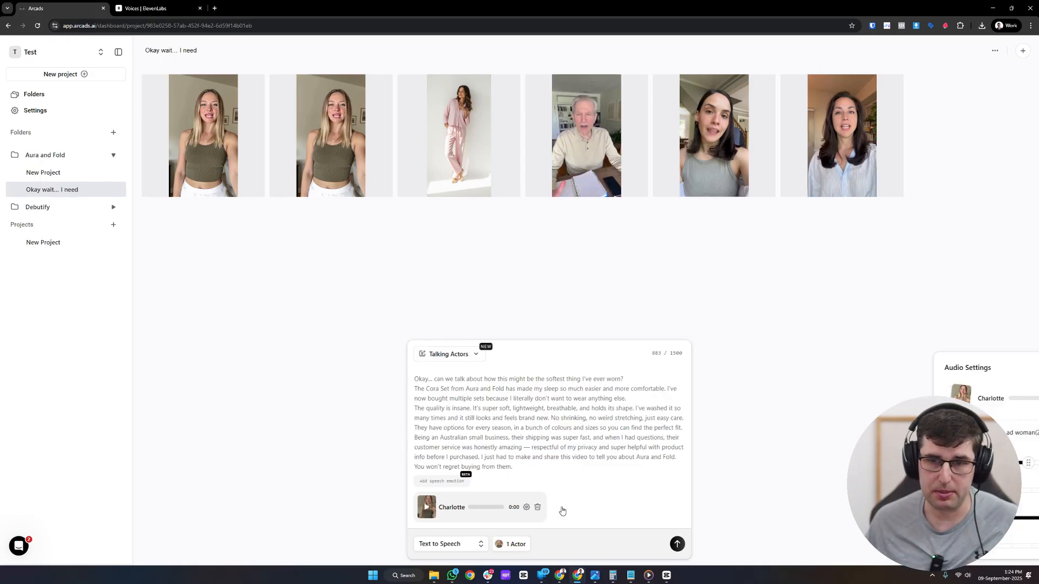
{"action": "left_click", "coordinate": [772, 431]}
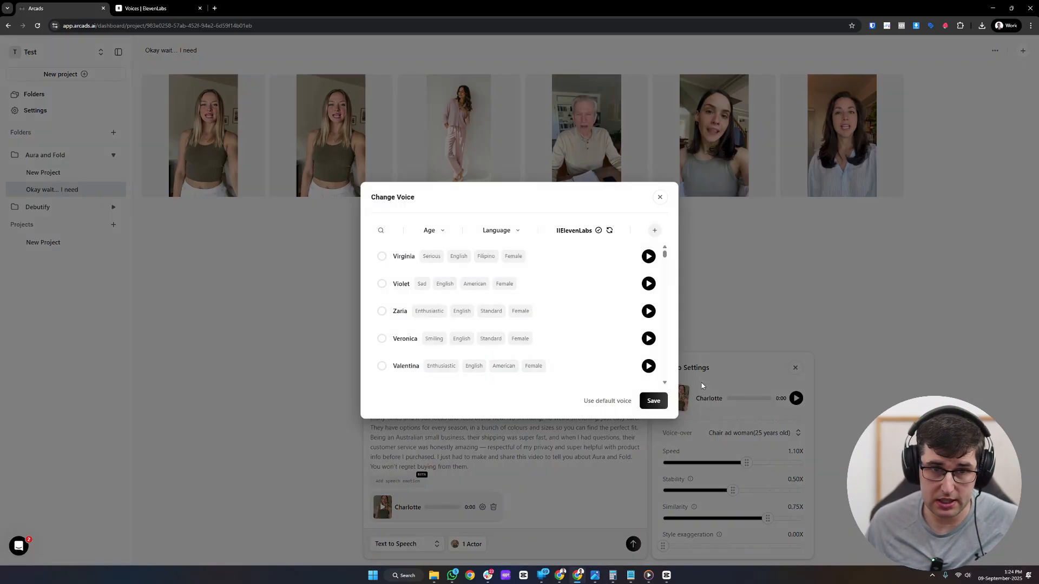
{"action": "left_click", "coordinate": [569, 232]}
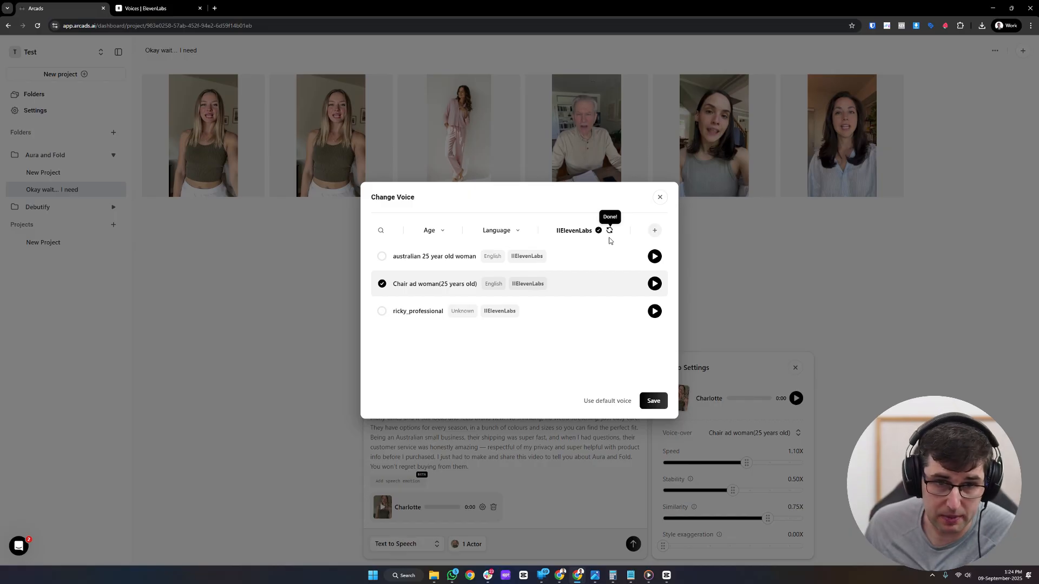
{"action": "left_click", "coordinate": [447, 260]}
{"action": "left_click", "coordinate": [652, 400]}
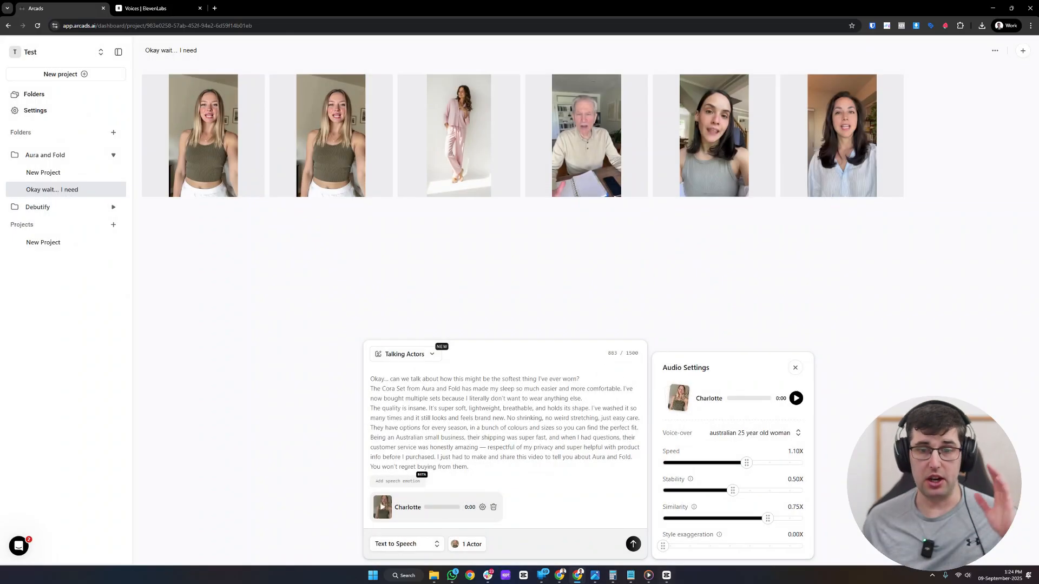
{"action": "left_click", "coordinate": [631, 541]}
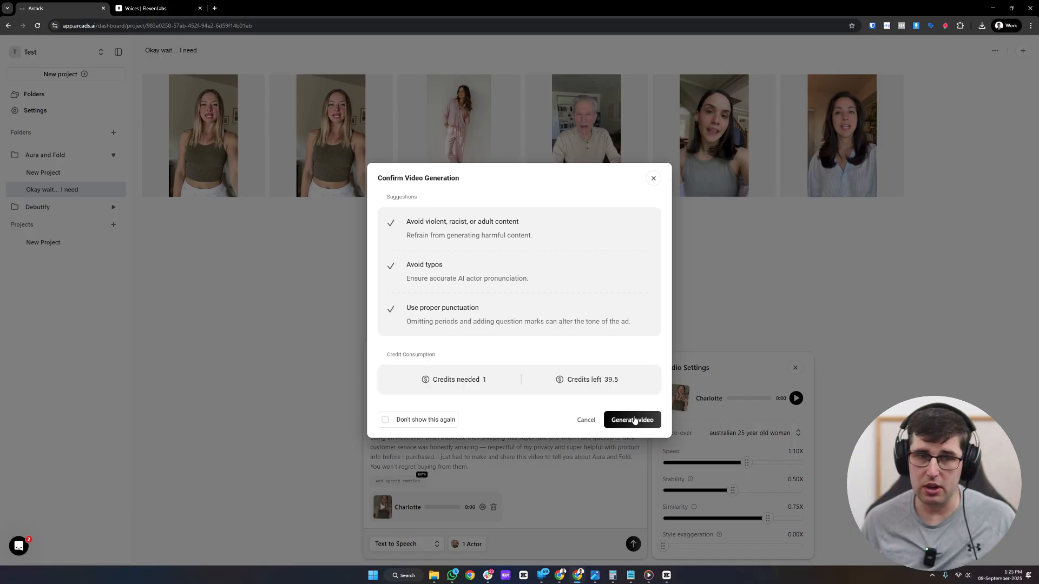
{"action": "left_click", "coordinate": [633, 420]}
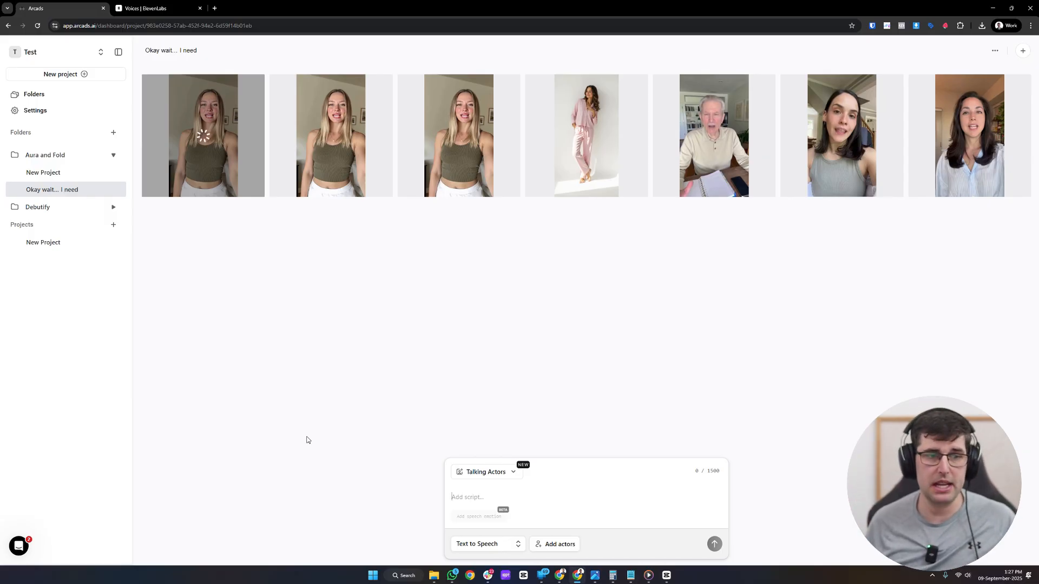
- Look at the blonde actor's earlier clip in Media Player and return to Arcads
{"action": "left_click", "coordinate": [651, 579]}
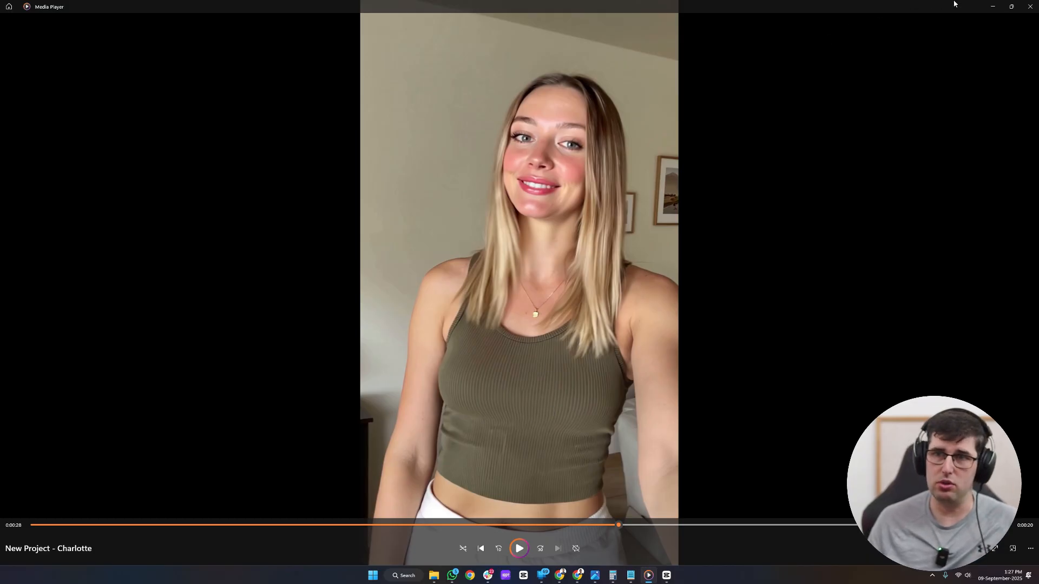
{"action": "left_click", "coordinate": [992, 6]}
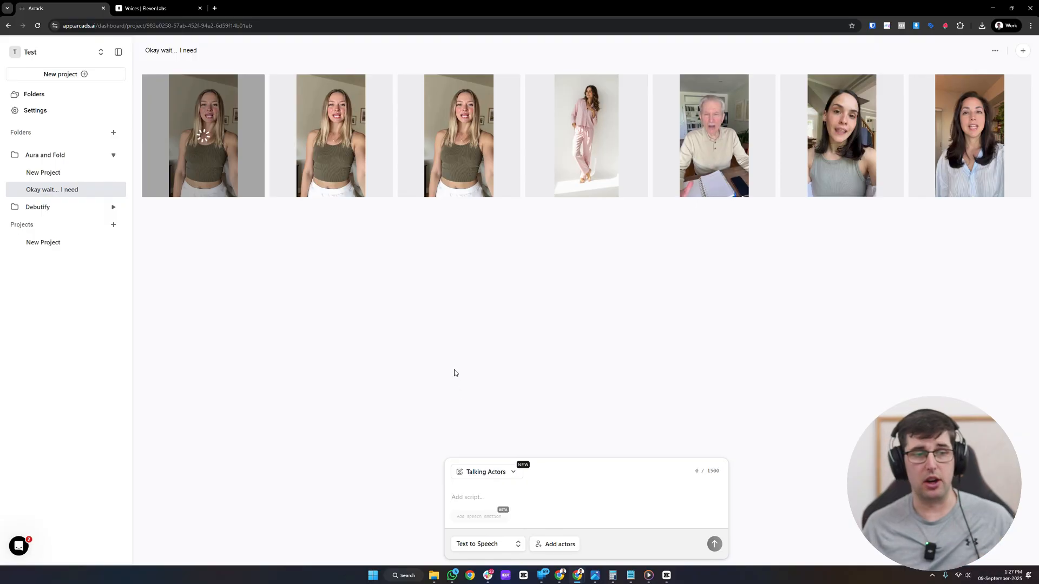
- Start adding an actor and filter the actor library to the Kitchen situation
{"action": "left_click", "coordinate": [552, 545]}
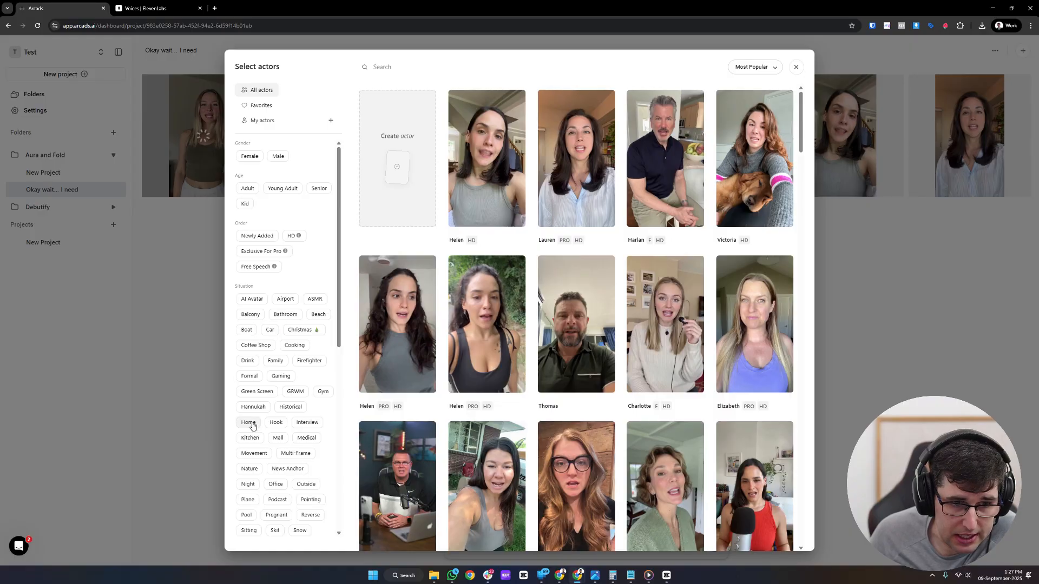
{"action": "left_click", "coordinate": [274, 424]}
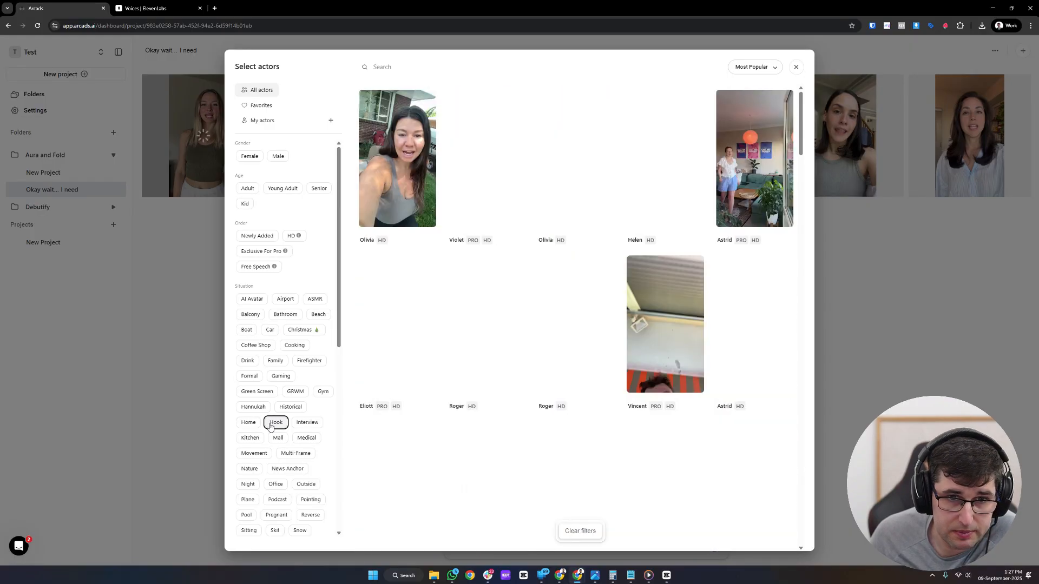
{"action": "left_click", "coordinate": [249, 439]}
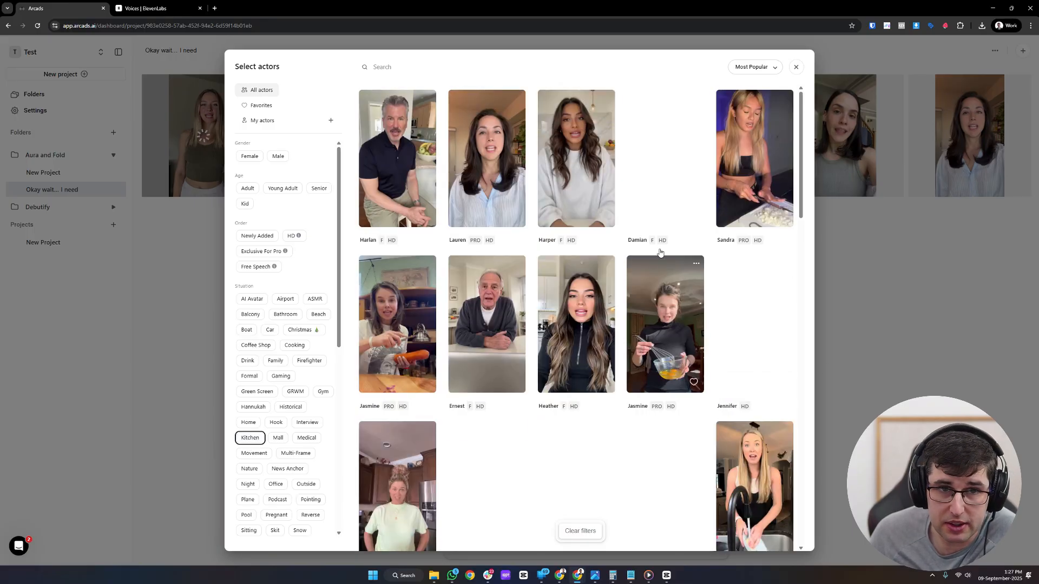
- Look through the Kitchen actors for a suitable presenter, try selecting the brunette in a black top, and close the library without adding her
{"action": "scroll", "coordinate": [746, 324], "scroll_direction": "down", "scroll_amount": 2}
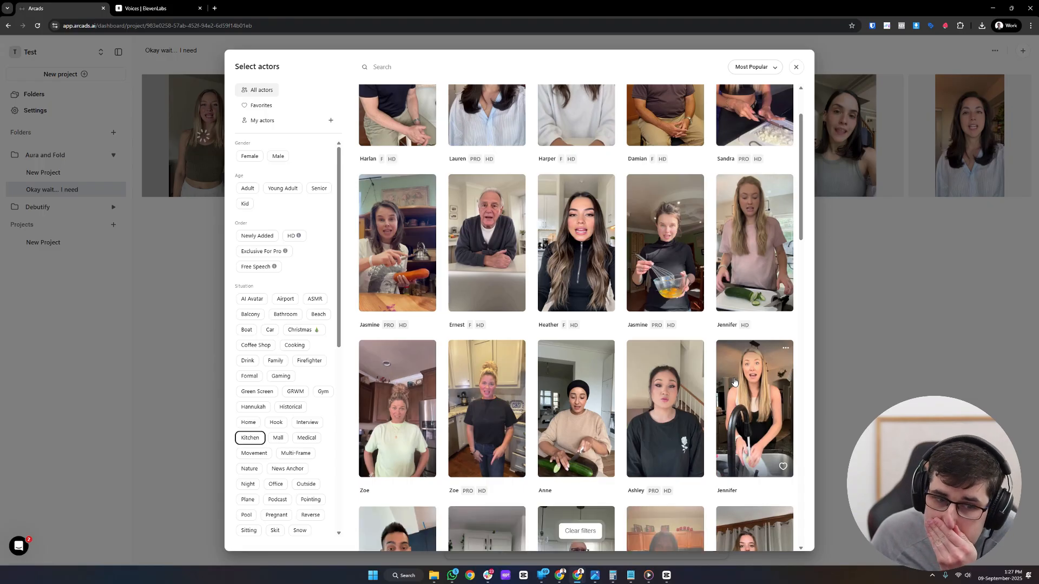
{"action": "scroll", "coordinate": [734, 382], "scroll_direction": "down", "scroll_amount": 5}
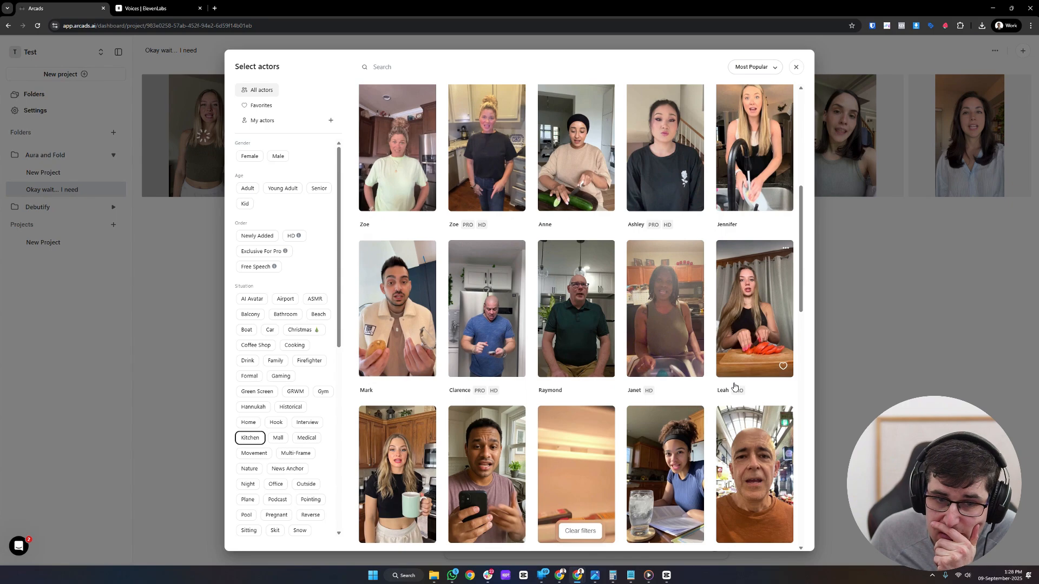
{"action": "scroll", "coordinate": [605, 376], "scroll_direction": "down", "scroll_amount": 2}
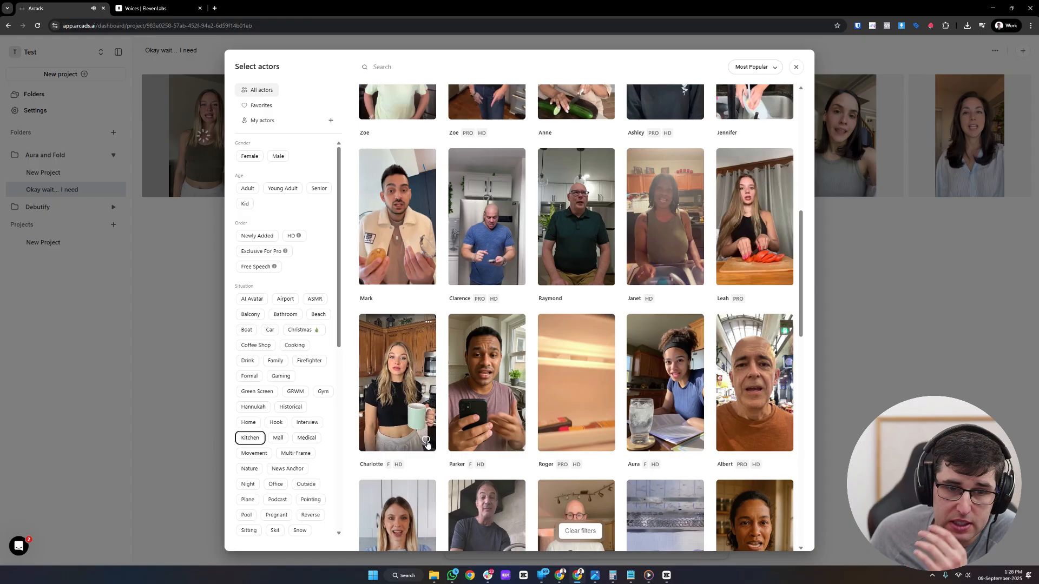
{"action": "scroll", "coordinate": [427, 443], "scroll_direction": "down", "scroll_amount": 3}
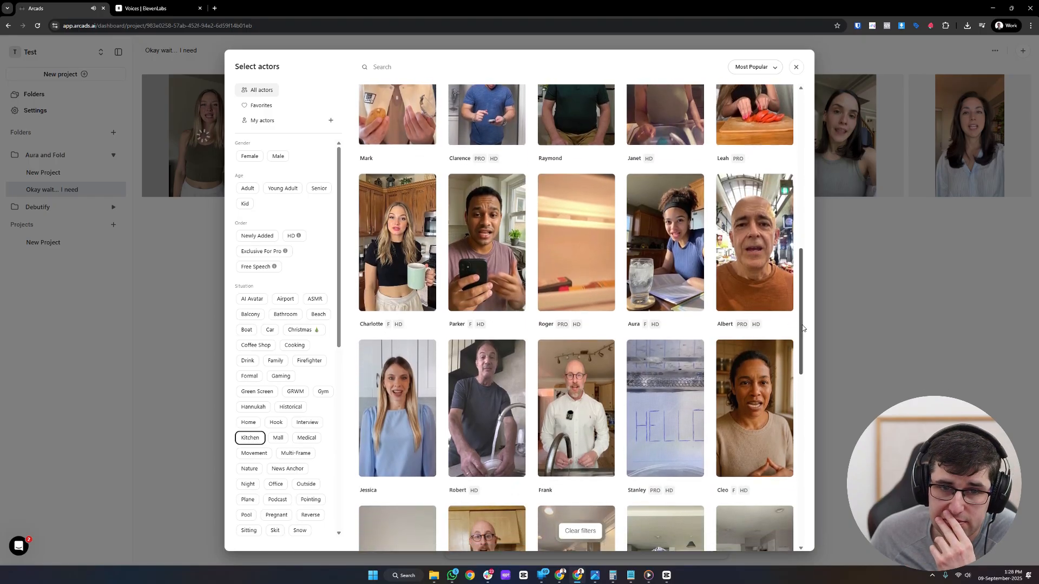
{"action": "scroll", "coordinate": [803, 328], "scroll_direction": "down", "scroll_amount": 1}
{"action": "scroll", "coordinate": [803, 329], "scroll_direction": "down", "scroll_amount": 1}
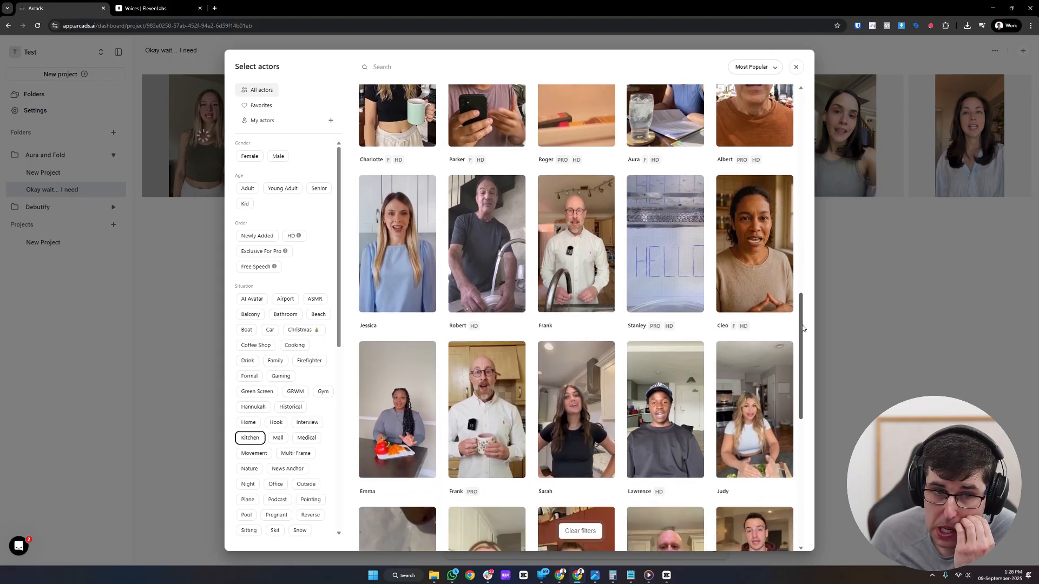
{"action": "scroll", "coordinate": [803, 328], "scroll_direction": "down", "scroll_amount": 2}
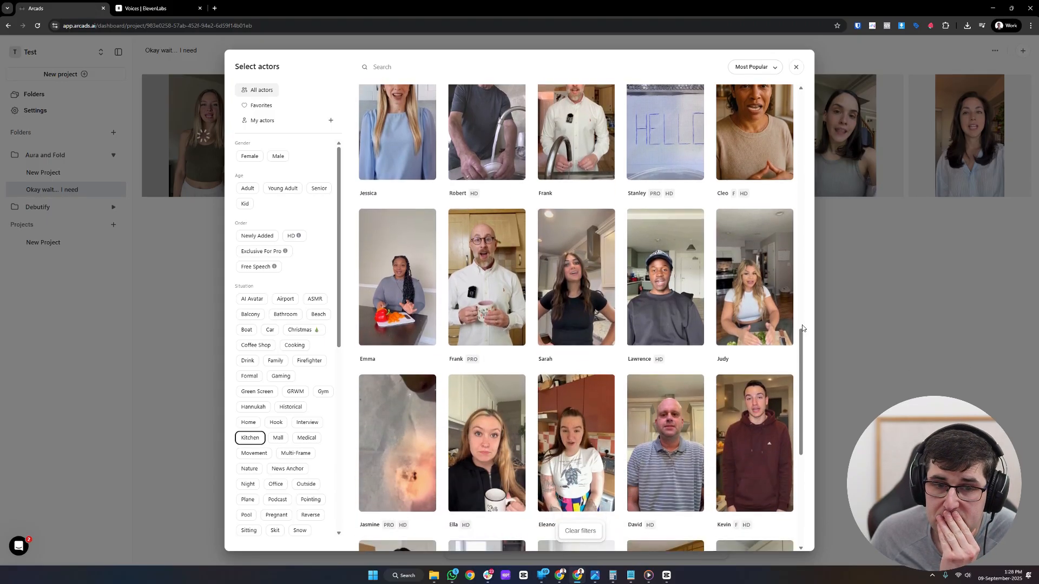
{"action": "scroll", "coordinate": [802, 325], "scroll_direction": "down", "scroll_amount": 1}
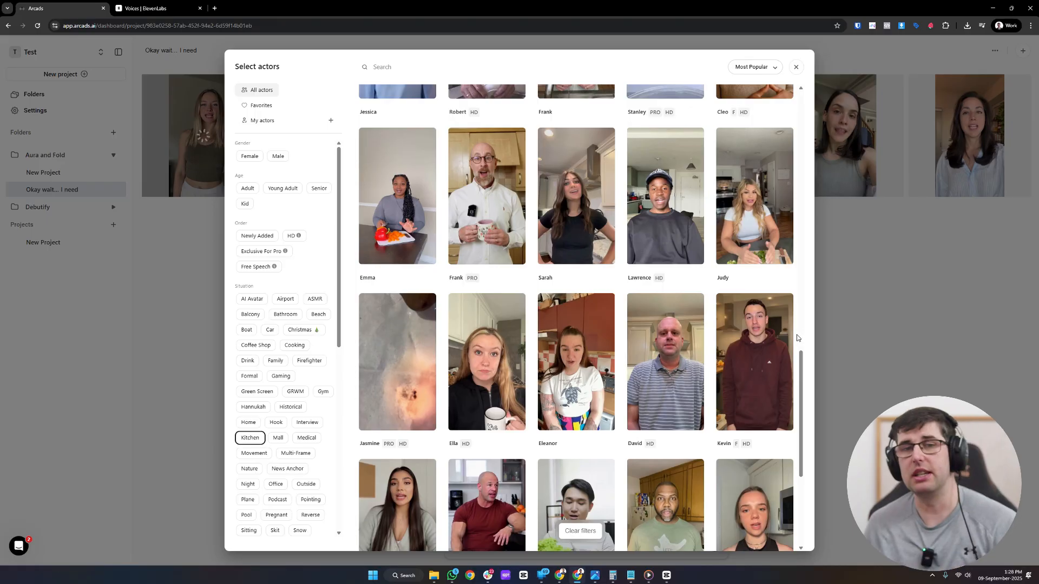
{"action": "mouse_move", "coordinate": [721, 327]}
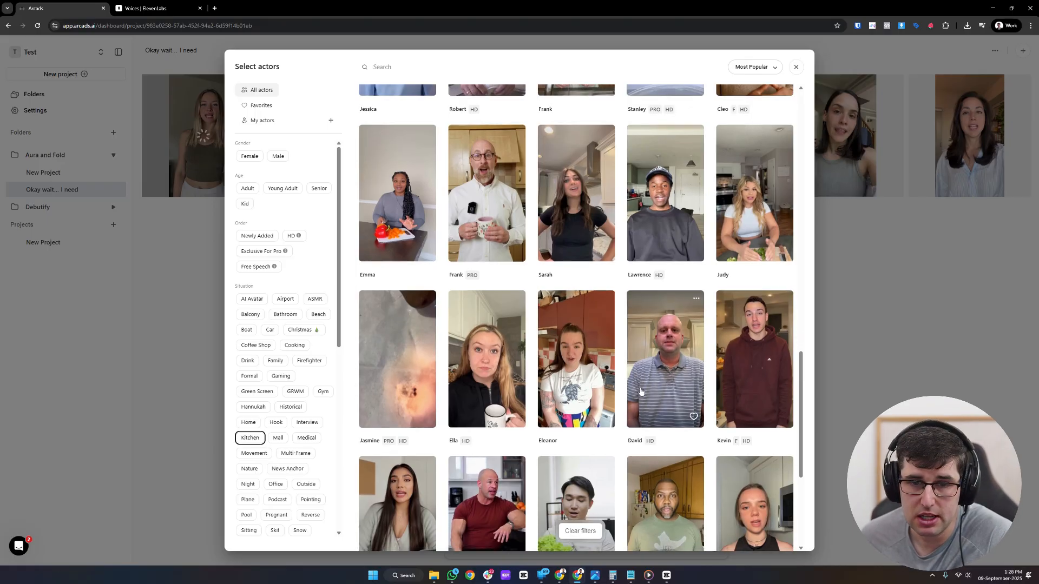
{"action": "scroll", "coordinate": [674, 374], "scroll_direction": "down", "scroll_amount": 3}
{"action": "scroll", "coordinate": [662, 389], "scroll_direction": "up", "scroll_amount": 3}
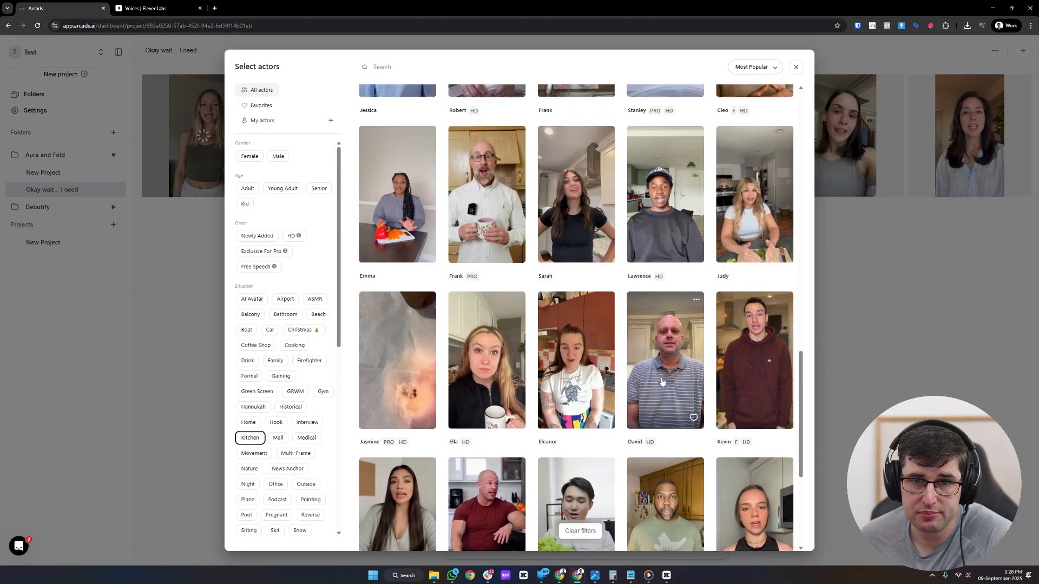
{"action": "left_click", "coordinate": [578, 183]}
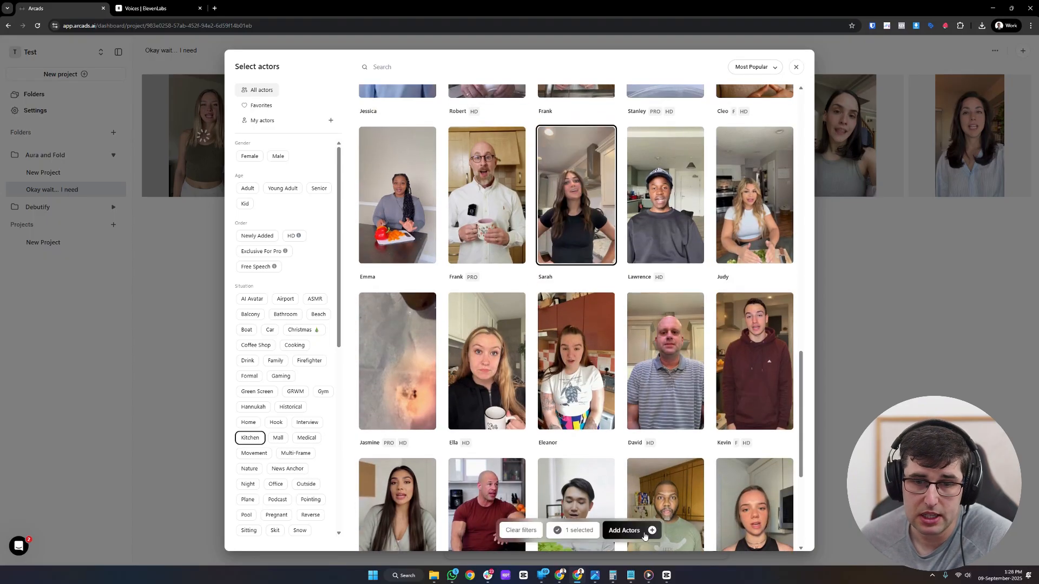
{"action": "left_click", "coordinate": [796, 67]}
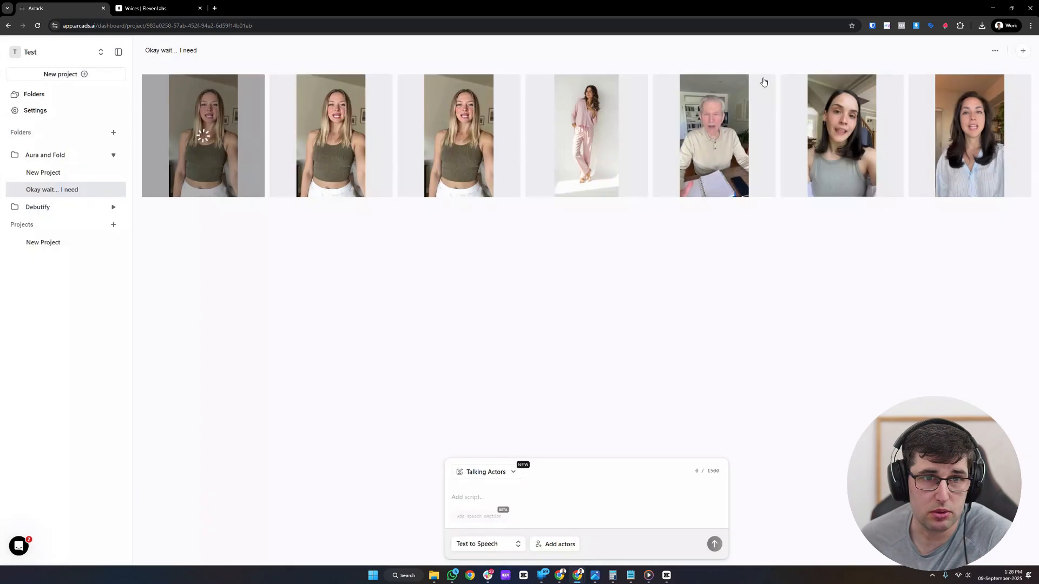
- Remix the blonde actor's latest finished clip and browse the Kitchen actors for a different presenter
{"action": "left_click", "coordinate": [383, 84]}
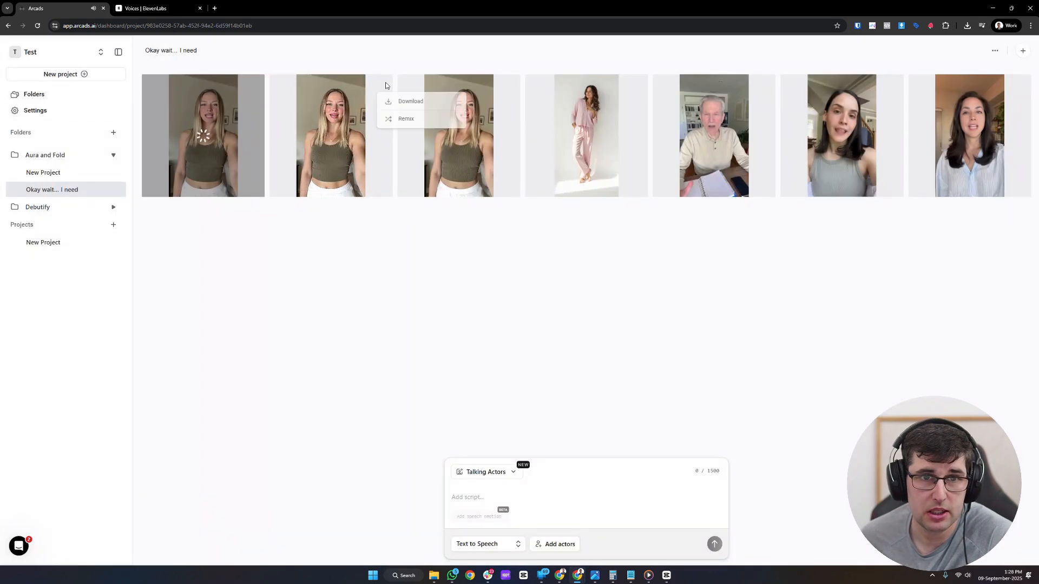
{"action": "left_click", "coordinate": [406, 121]}
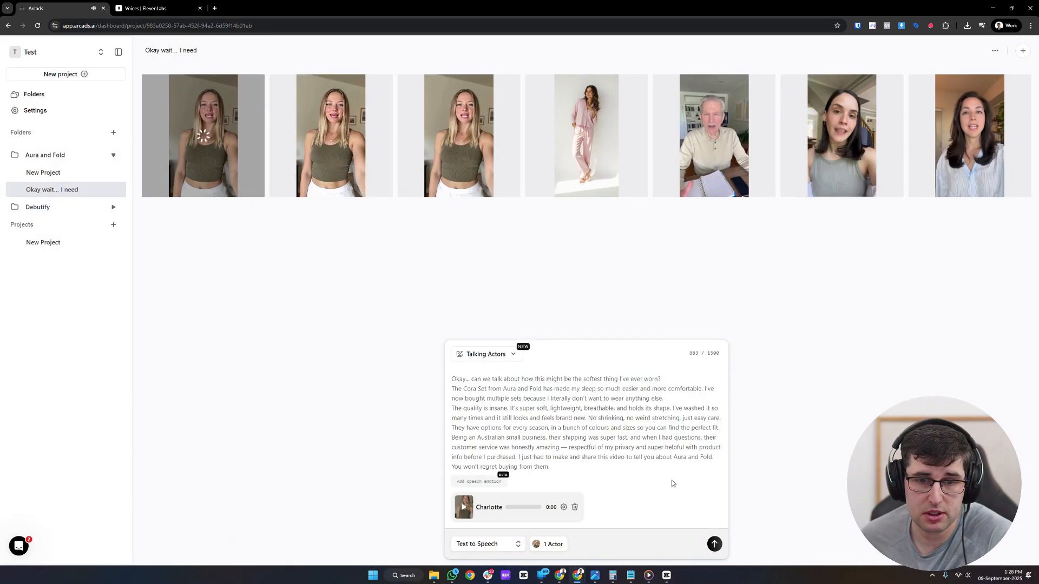
{"action": "left_click", "coordinate": [549, 544]}
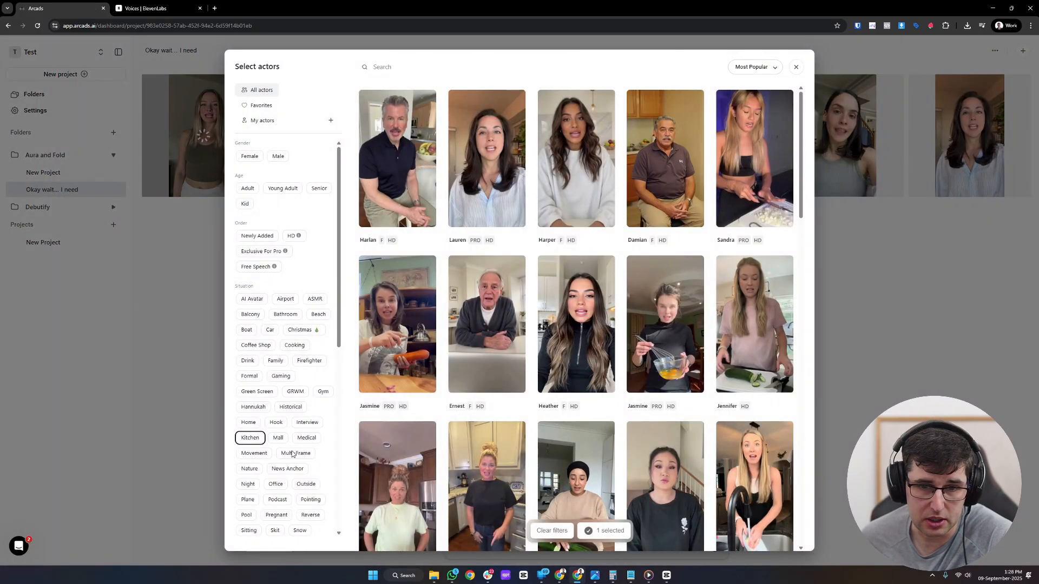
{"action": "scroll", "coordinate": [676, 260], "scroll_direction": "down", "scroll_amount": 5}
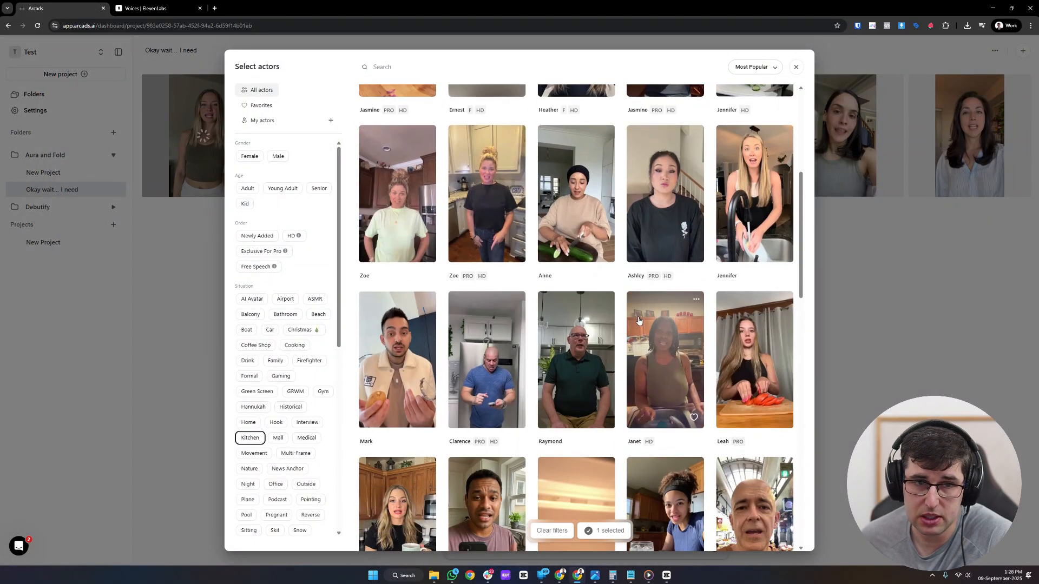
{"action": "scroll", "coordinate": [673, 325], "scroll_direction": "down", "scroll_amount": 1}
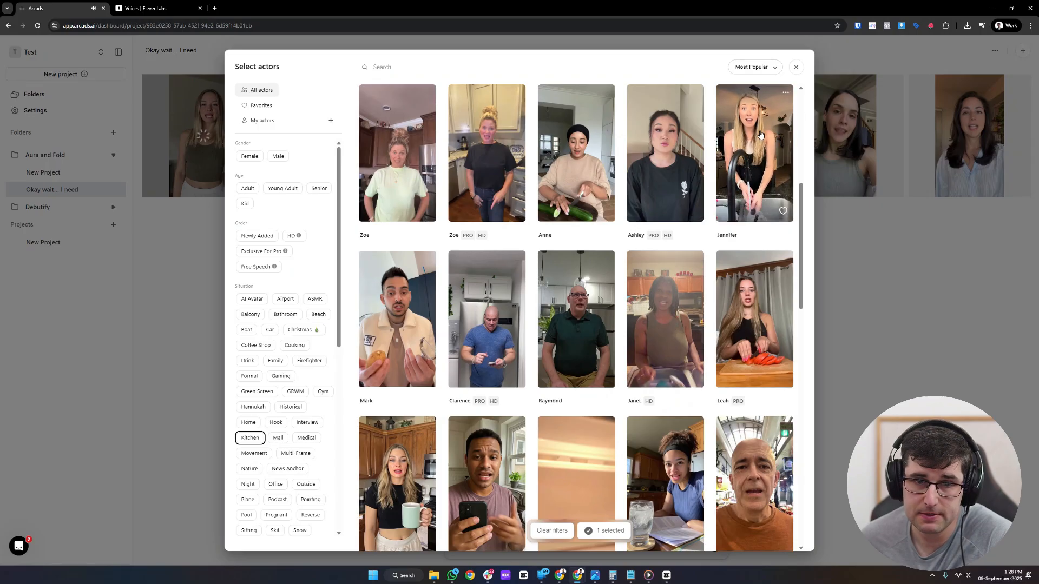
{"action": "scroll", "coordinate": [591, 302], "scroll_direction": "down", "scroll_amount": 3}
{"action": "scroll", "coordinate": [592, 302], "scroll_direction": "up", "scroll_amount": 3}
{"action": "scroll", "coordinate": [425, 300], "scroll_direction": "down", "scroll_amount": 4}
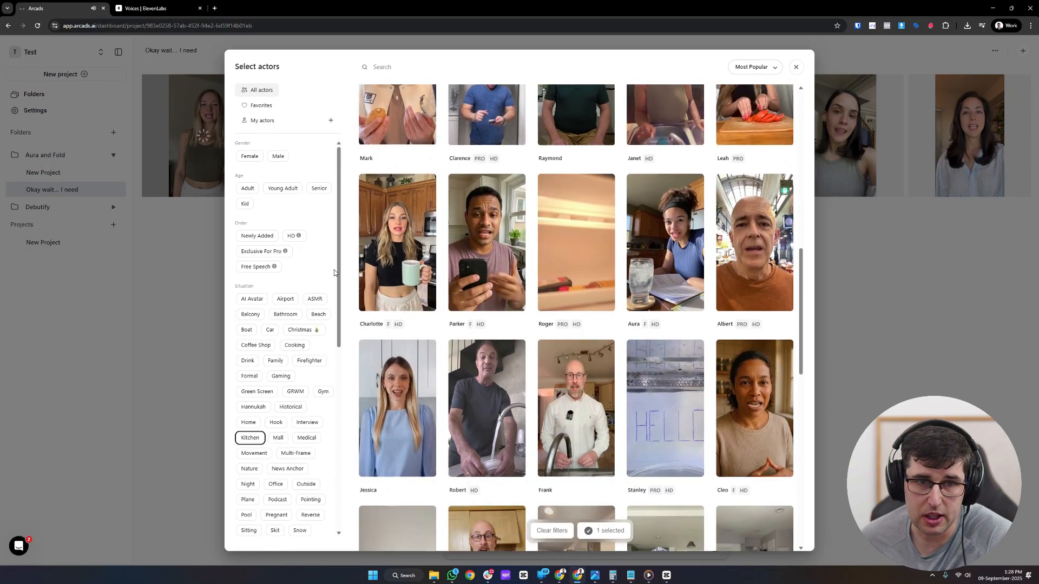
- Replace the remix's actor with the blonde woman holding a green mug in the kitchen, marking her as a favorite
{"action": "left_click", "coordinate": [425, 300]}
{"action": "left_click", "coordinate": [425, 300]}
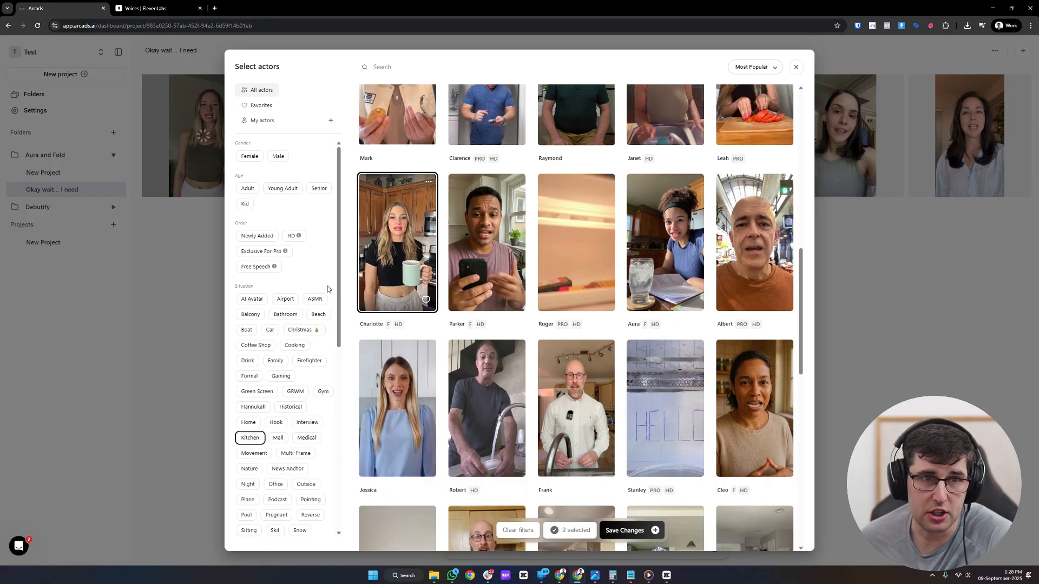
{"action": "left_click", "coordinate": [261, 106]}
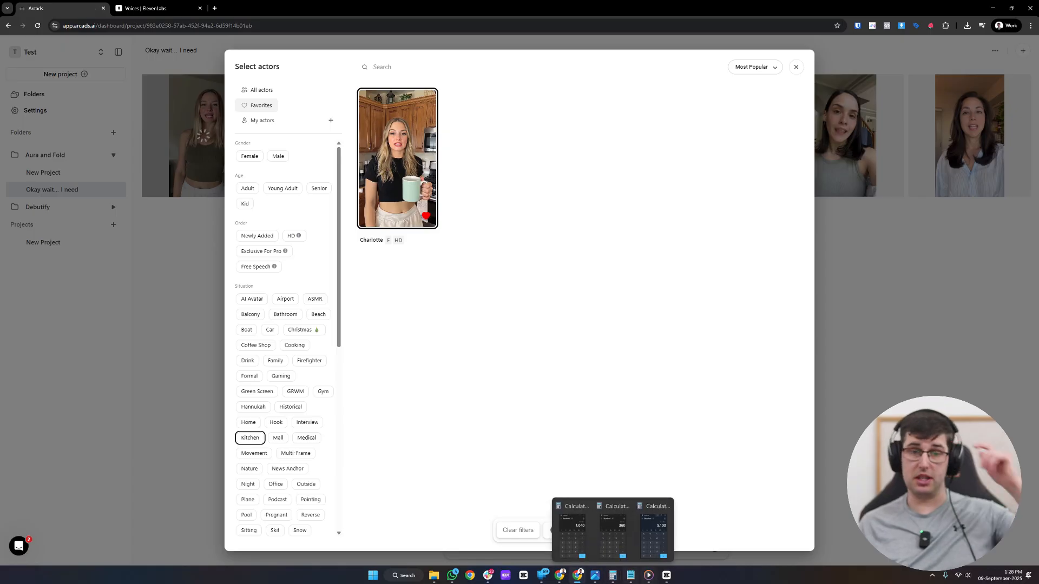
{"action": "left_click", "coordinate": [623, 531]}
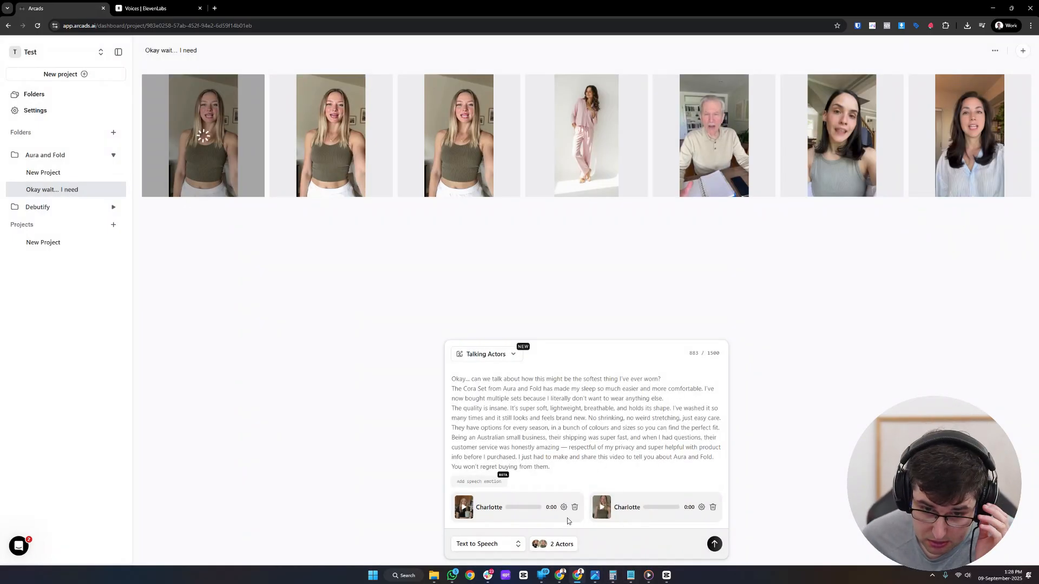
{"action": "left_click", "coordinate": [712, 507]}
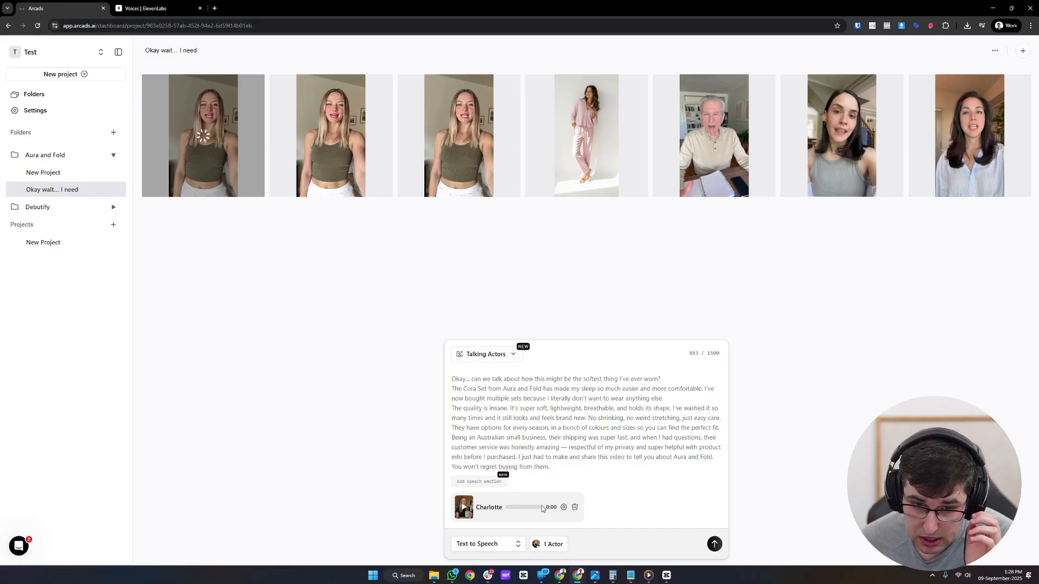
- Open the kitchen actor's voice-over choices and limit them to the connected ElevenLabs voices
{"action": "left_click", "coordinate": [563, 507]}
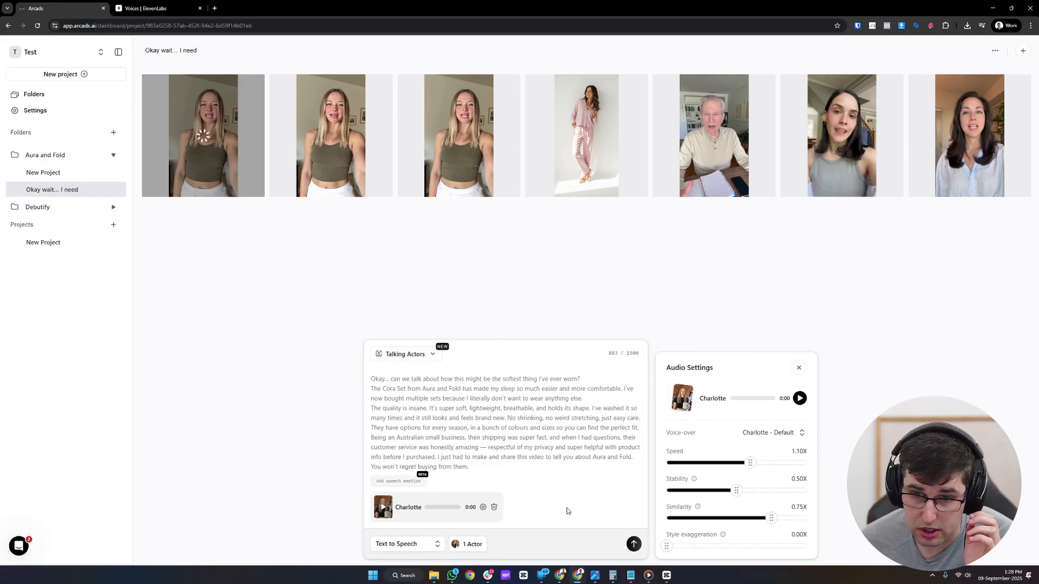
{"action": "left_click", "coordinate": [764, 434]}
{"action": "left_click", "coordinate": [589, 236]}
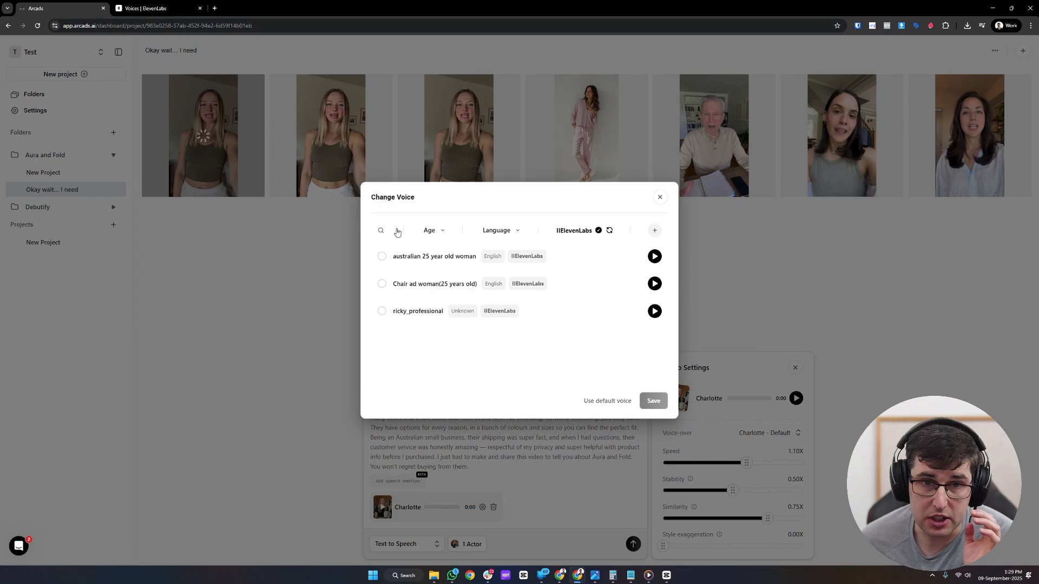
- Try the language and Middle Aged filters on the voice list, reset them, and switch the ElevenLabs filter off and on again
{"action": "left_click", "coordinate": [429, 230]}
{"action": "left_click", "coordinate": [383, 233]}
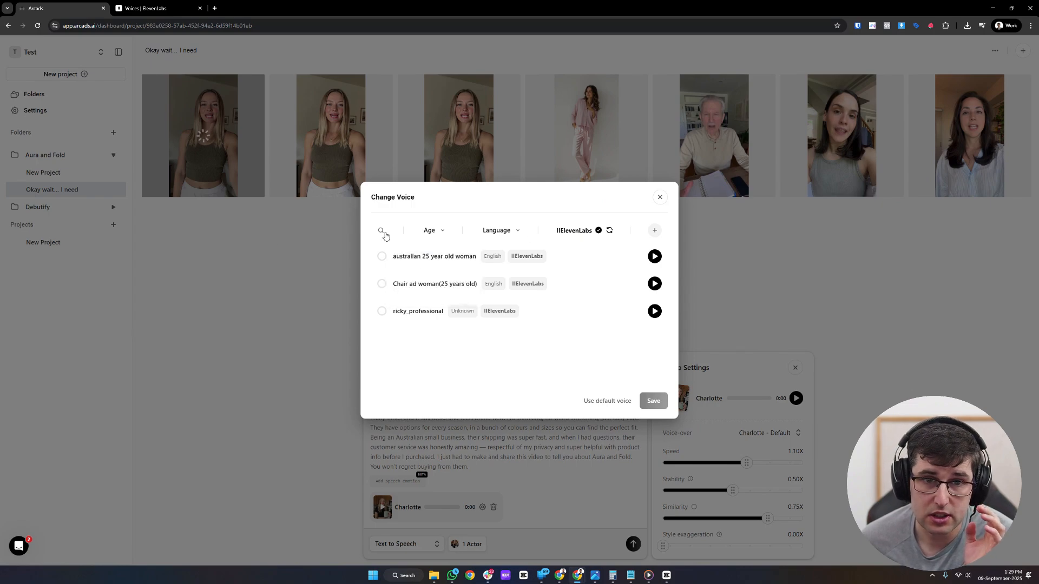
{"action": "left_click", "coordinate": [507, 229]}
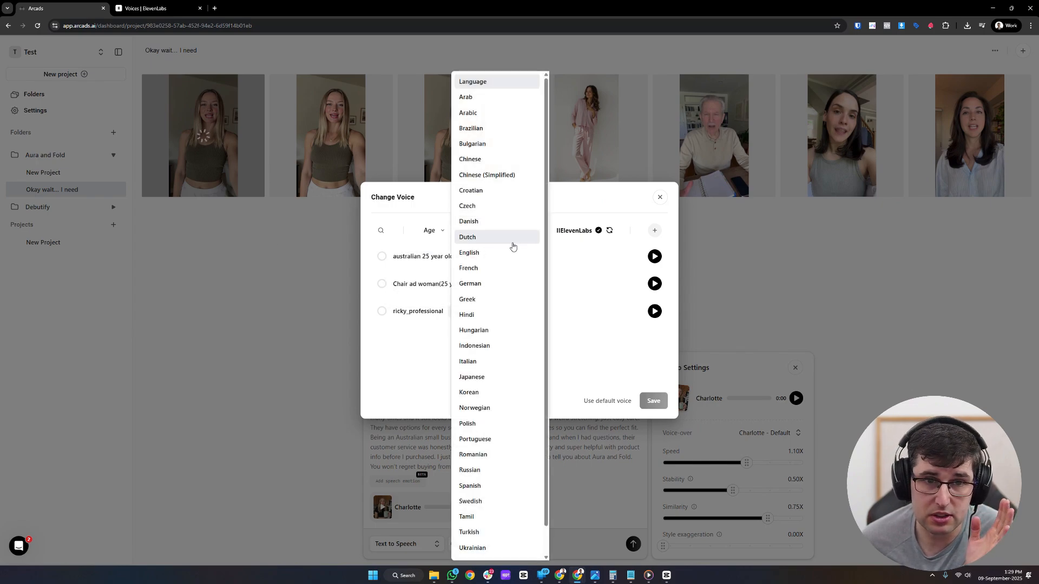
{"action": "left_click", "coordinate": [396, 322]}
{"action": "left_click", "coordinate": [431, 233]}
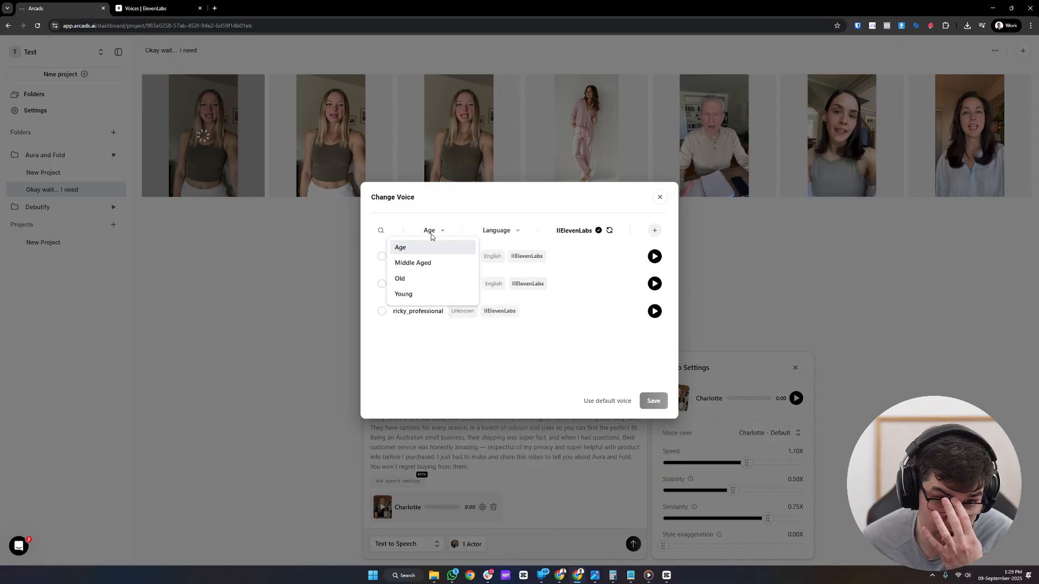
{"action": "left_click", "coordinate": [417, 263]}
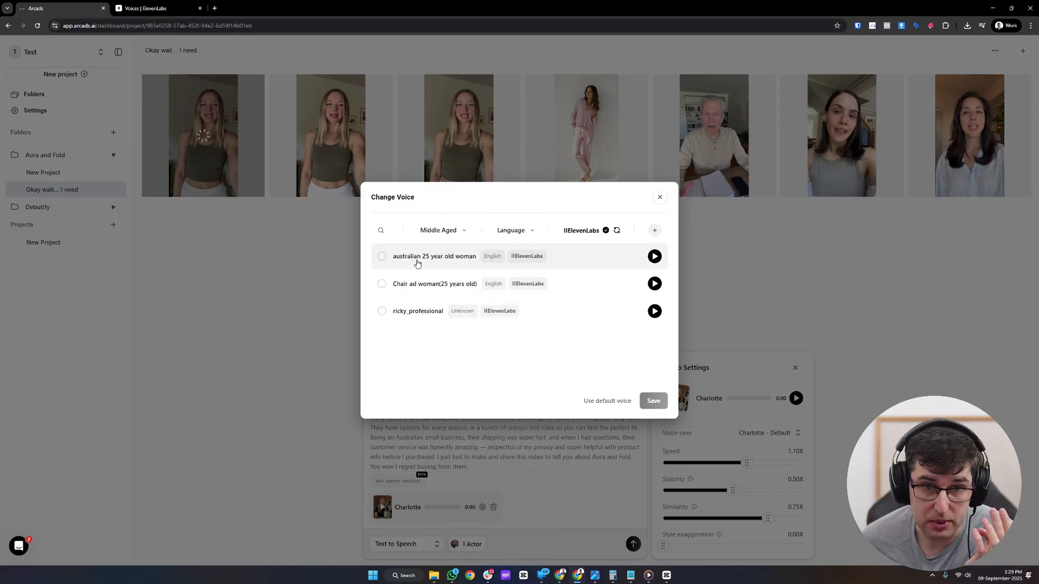
{"action": "left_click", "coordinate": [440, 232]}
{"action": "left_click", "coordinate": [424, 258]}
{"action": "left_click", "coordinate": [563, 232]}
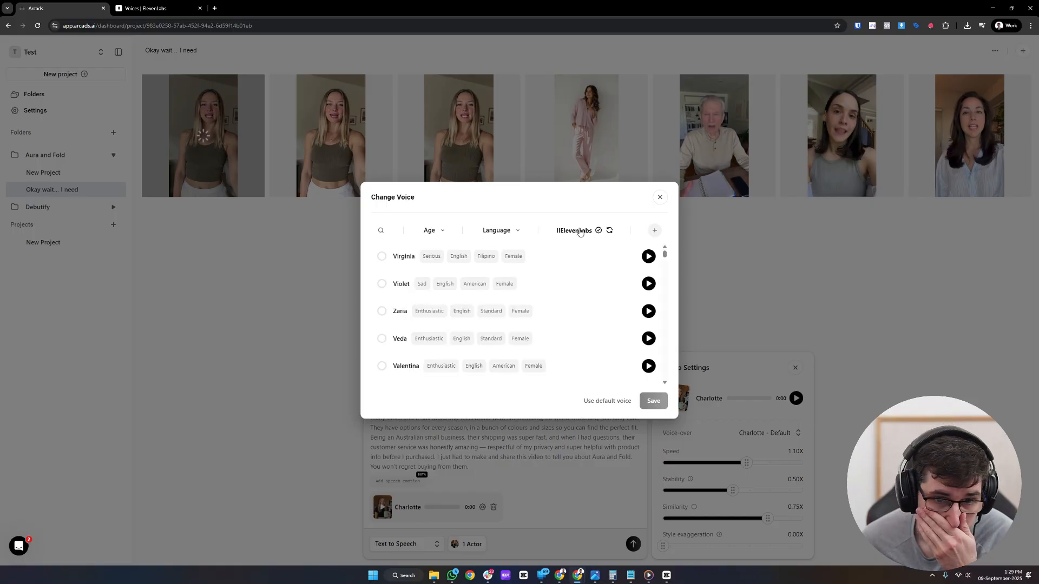
{"action": "left_click", "coordinate": [580, 232]}
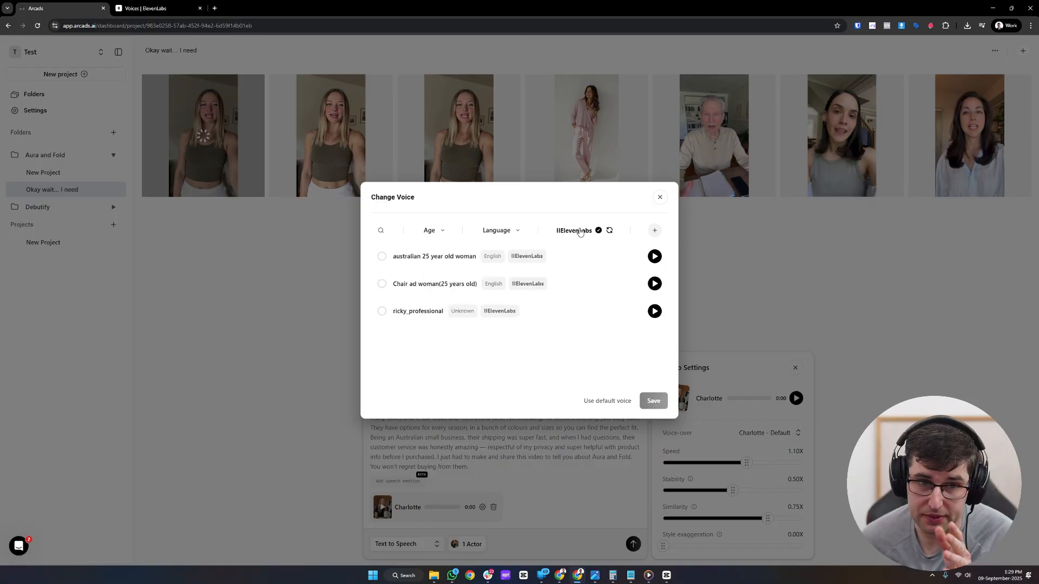
- Generate the kitchen actor's video with the "australian 25 year old woman" voice-over at 1.00X speed
{"action": "left_click", "coordinate": [425, 257]}
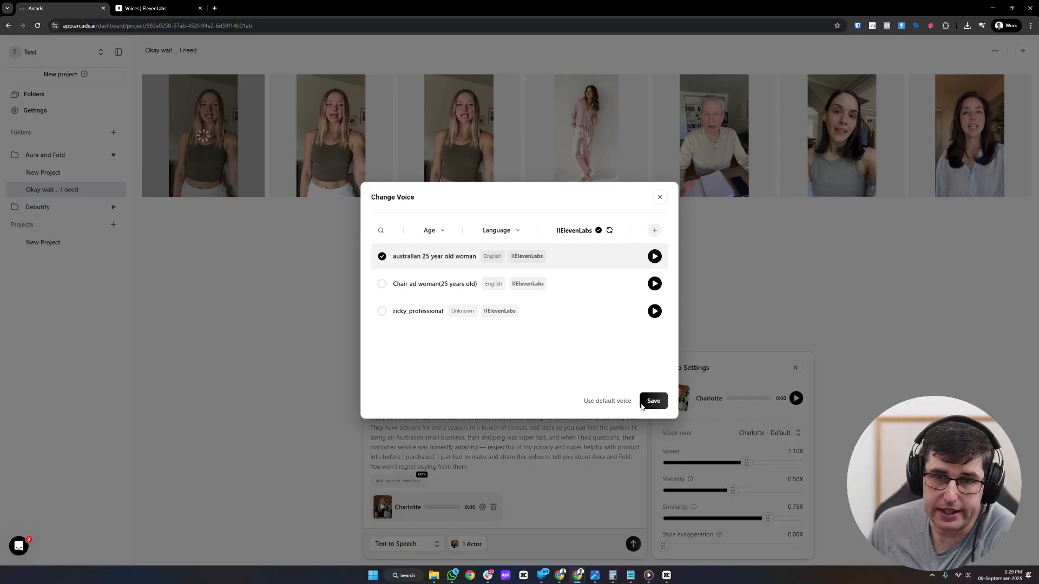
{"action": "left_click", "coordinate": [655, 406]}
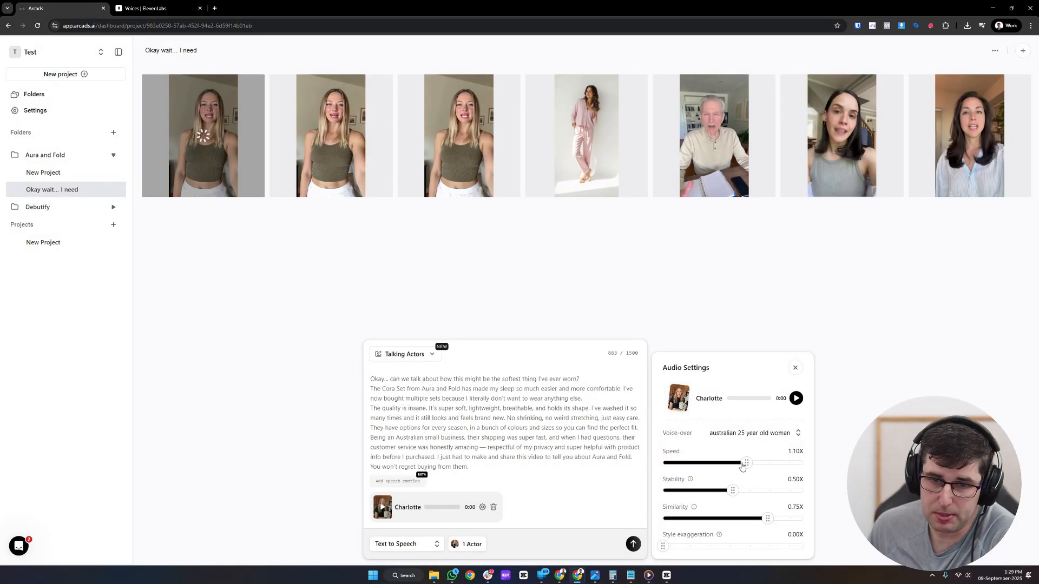
{"action": "left_click_drag", "start_coordinate": [747, 466], "coordinate": [736, 466]}
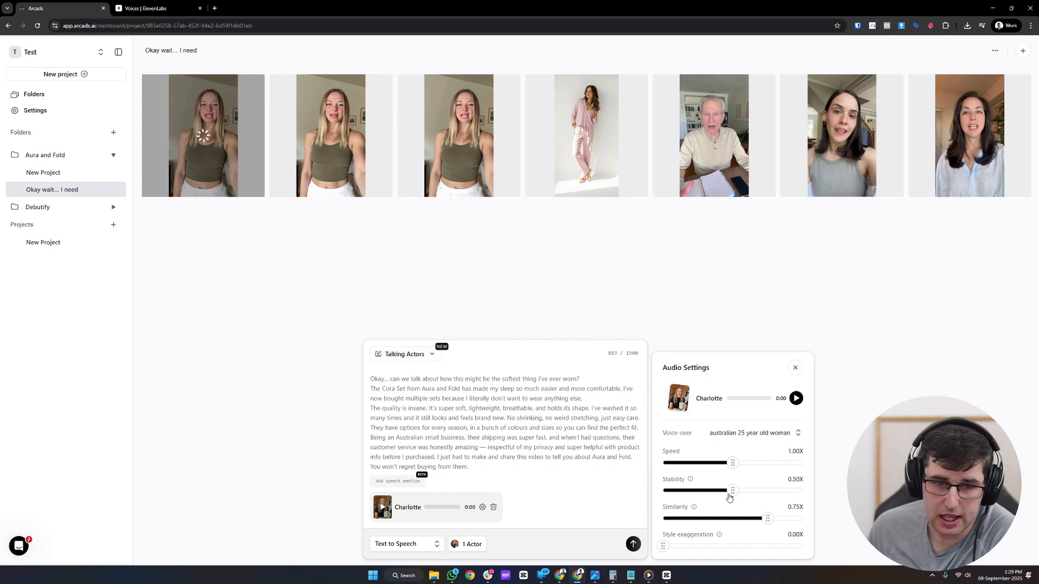
{"action": "left_click", "coordinate": [633, 543]}
{"action": "left_click", "coordinate": [629, 426]}
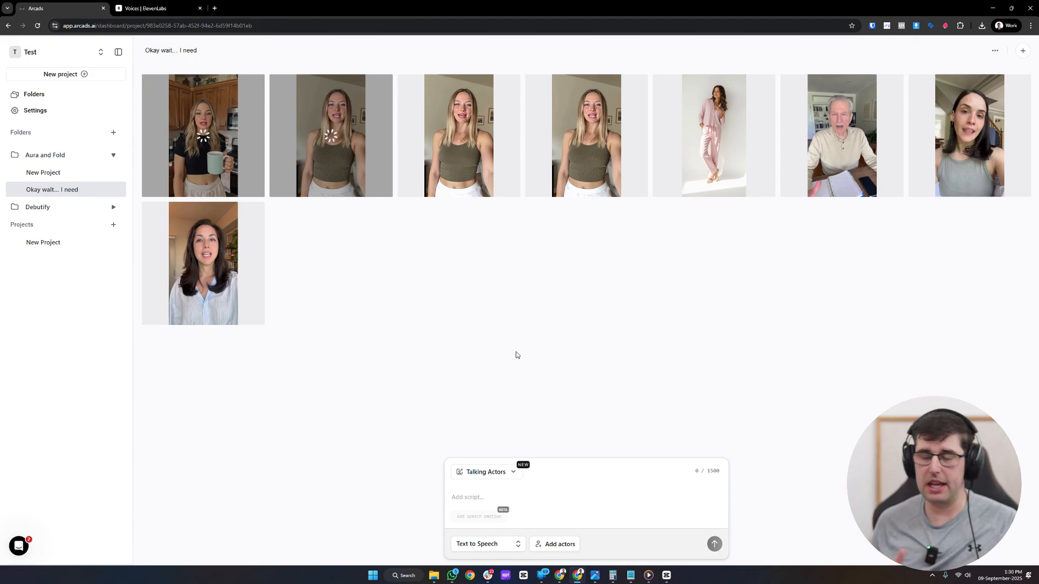
- Look at the video types offered besides Talking Actors and keep Talking Actors selected
{"action": "left_click", "coordinate": [468, 475]}
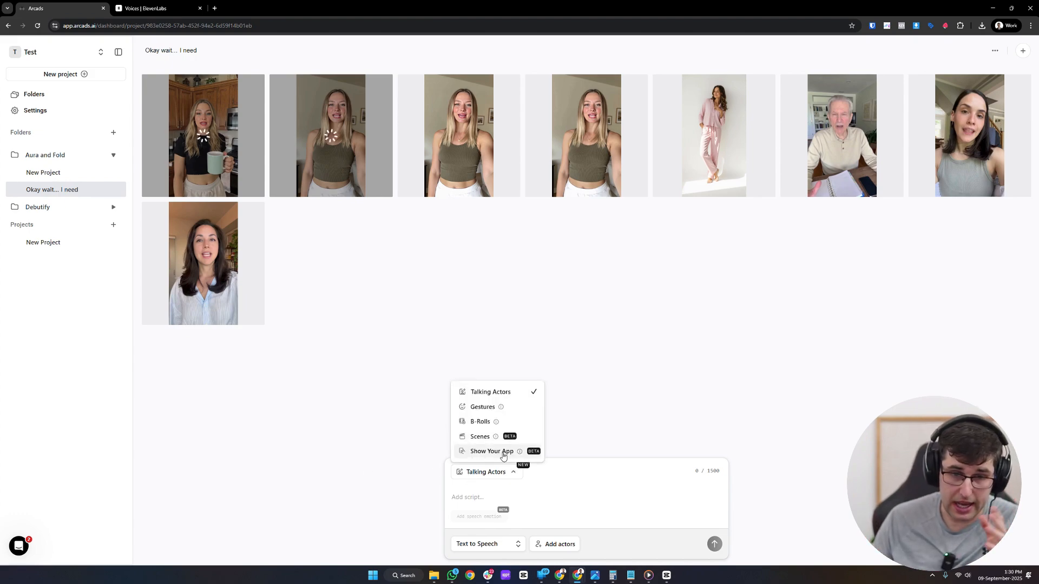
{"action": "left_click", "coordinate": [610, 484]}
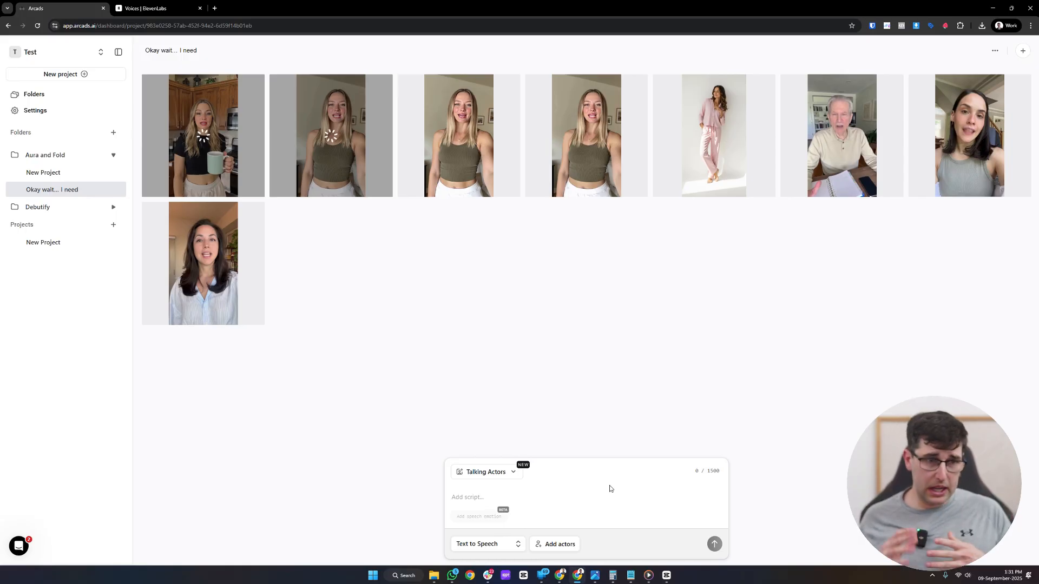
- Review the Gestures and B-Rolls entries among the available video types, leaving the current type unchanged
{"action": "left_click", "coordinate": [501, 473]}
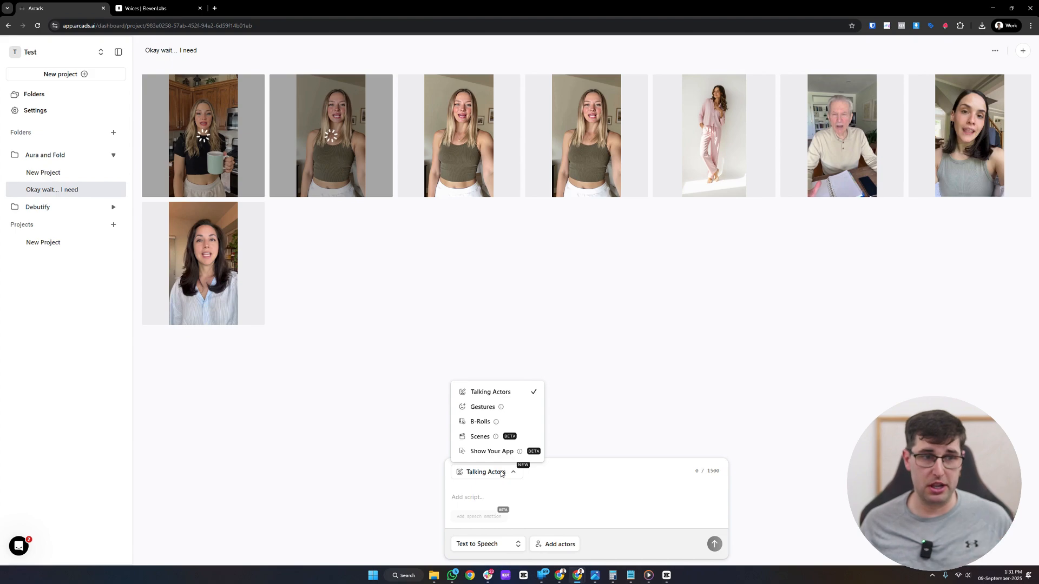
{"action": "left_click", "coordinate": [512, 491]}
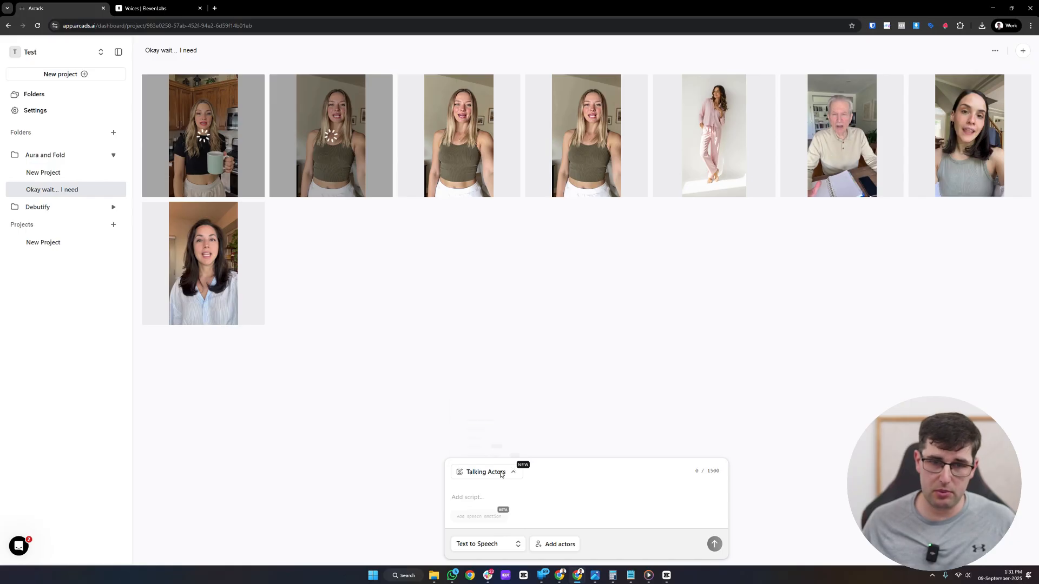
{"action": "left_click", "coordinate": [501, 473]}
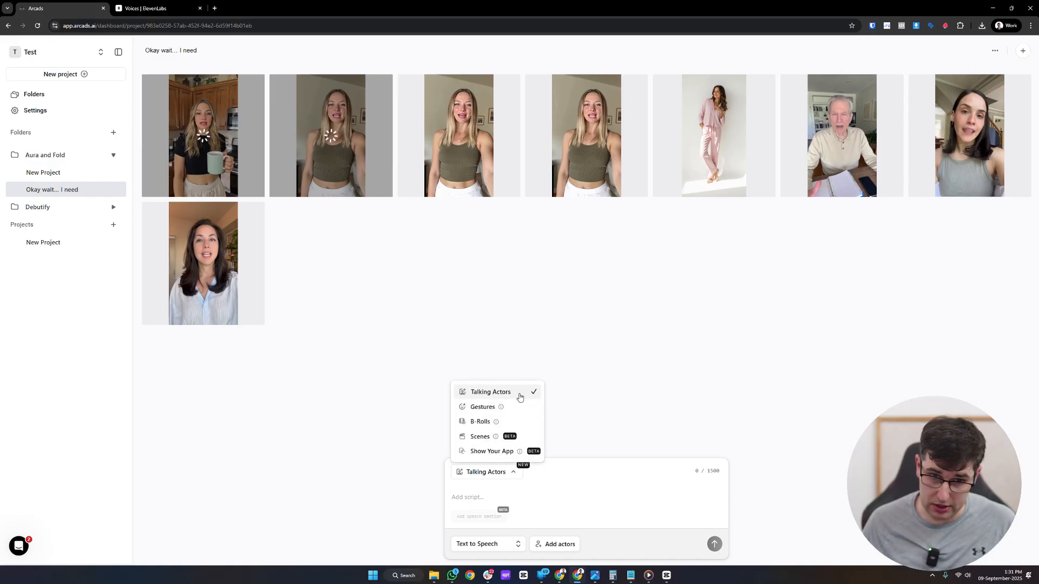
{"action": "mouse_move", "coordinate": [501, 409]}
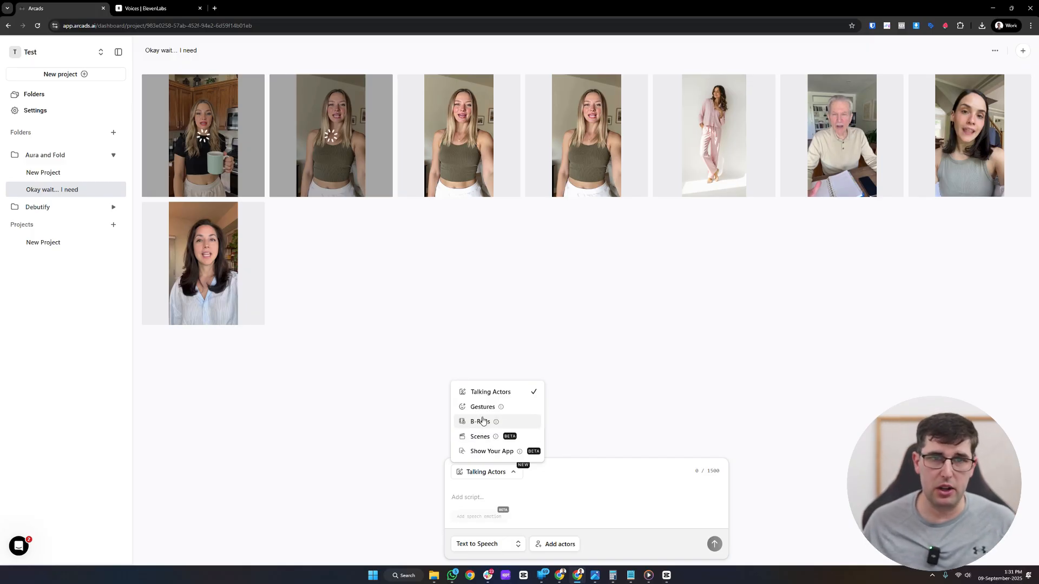
{"action": "left_click", "coordinate": [537, 284]}
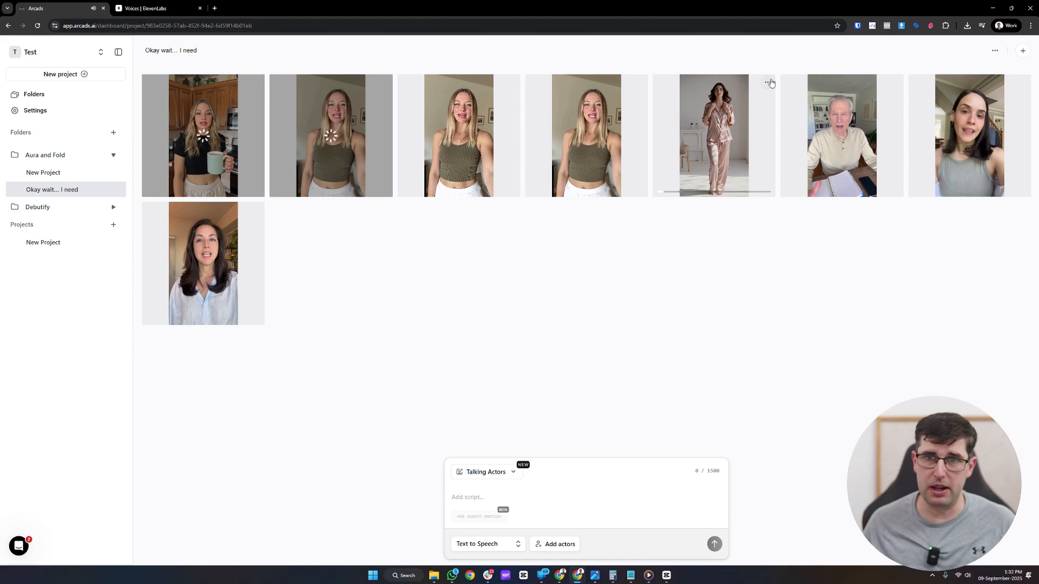
- Check the pajama clip's available actions, including Extend, and read the description of the Show Your App video type
{"action": "left_click", "coordinate": [768, 82]}
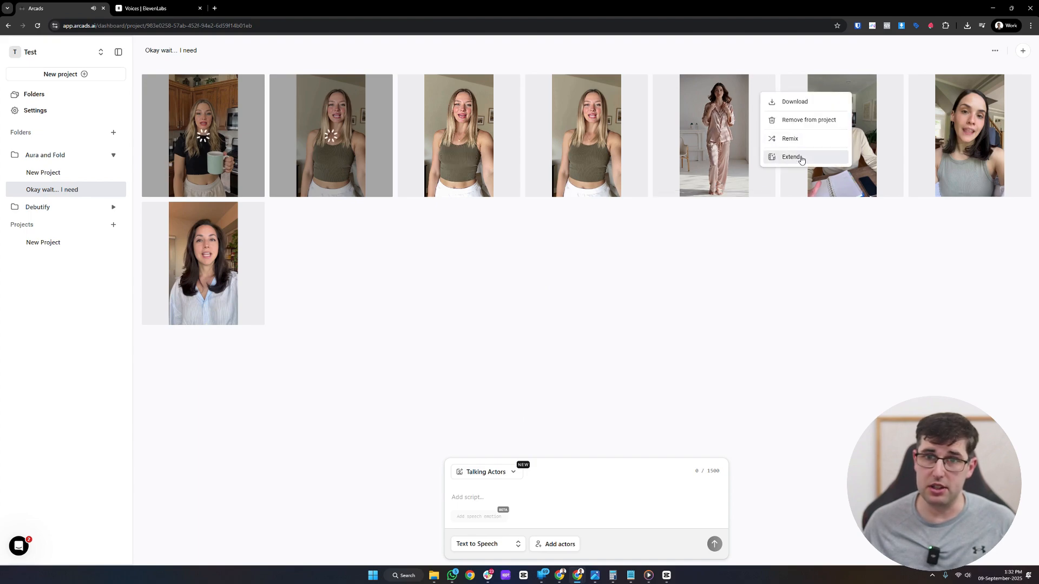
{"action": "left_click", "coordinate": [693, 303]}
{"action": "left_click", "coordinate": [495, 474]}
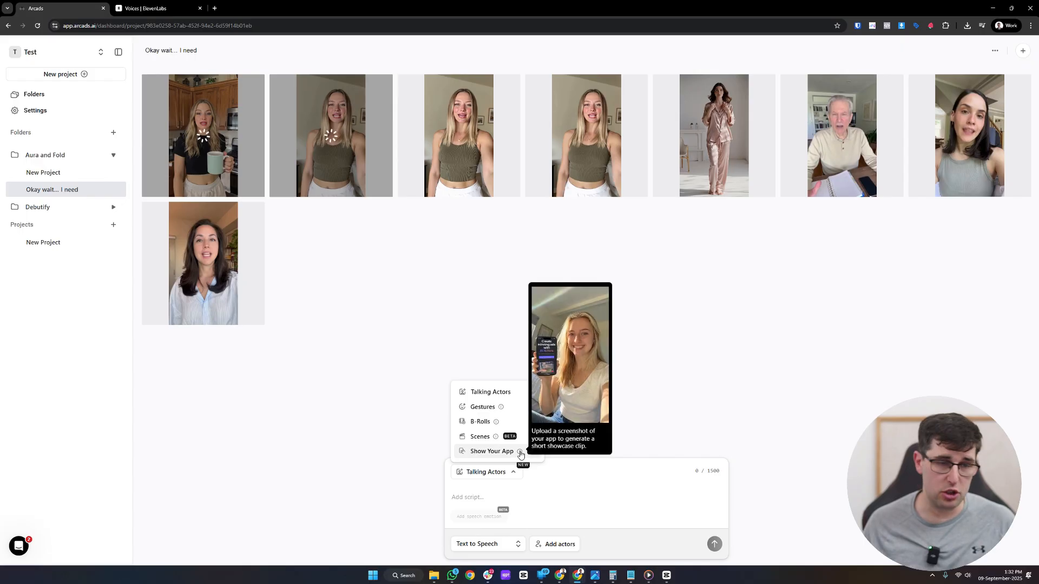
{"action": "left_click", "coordinate": [497, 496]}
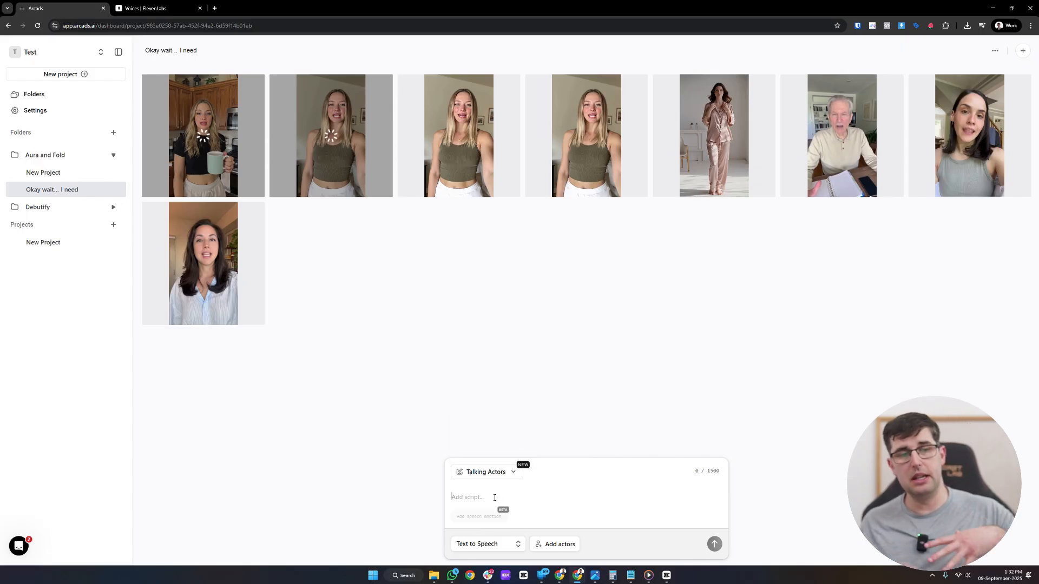